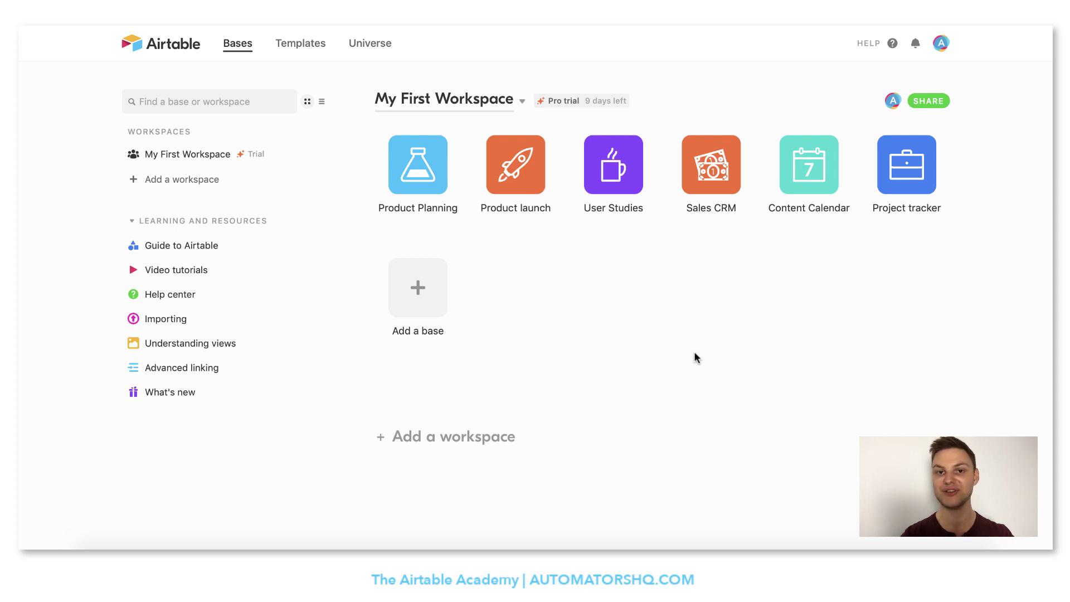
- Create a blank base named 'To Do' with a target icon and open its empty Table 1
left_click(420, 298)
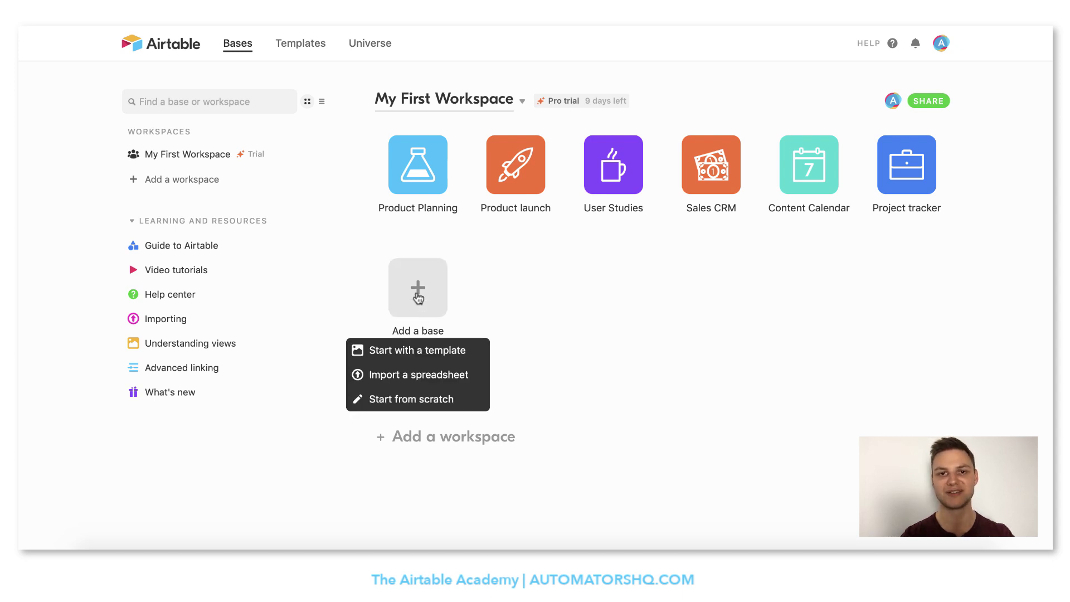
left_click(421, 399)
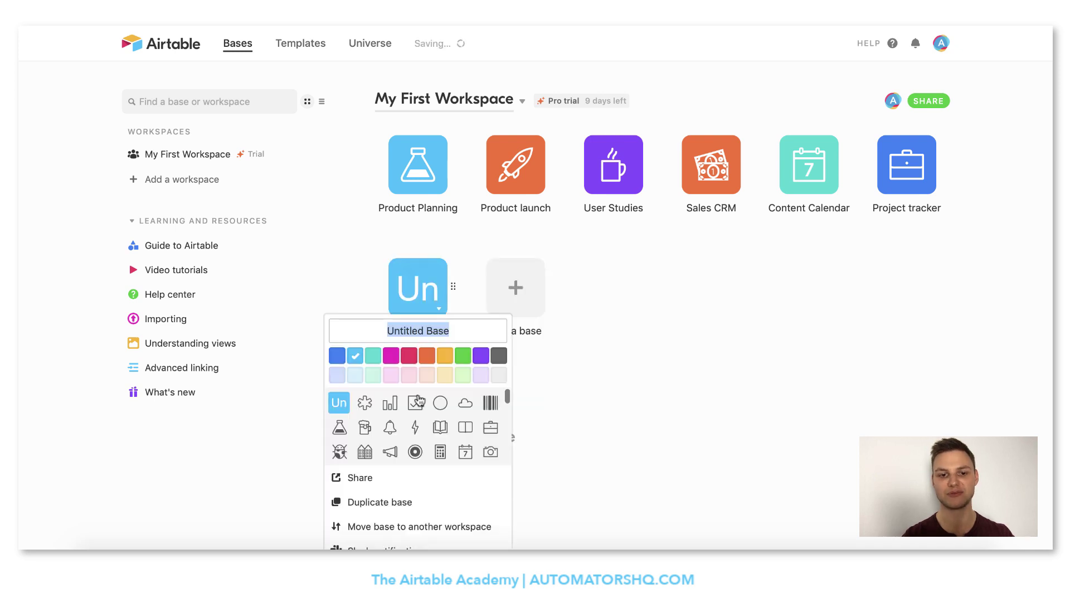
type("To Do")
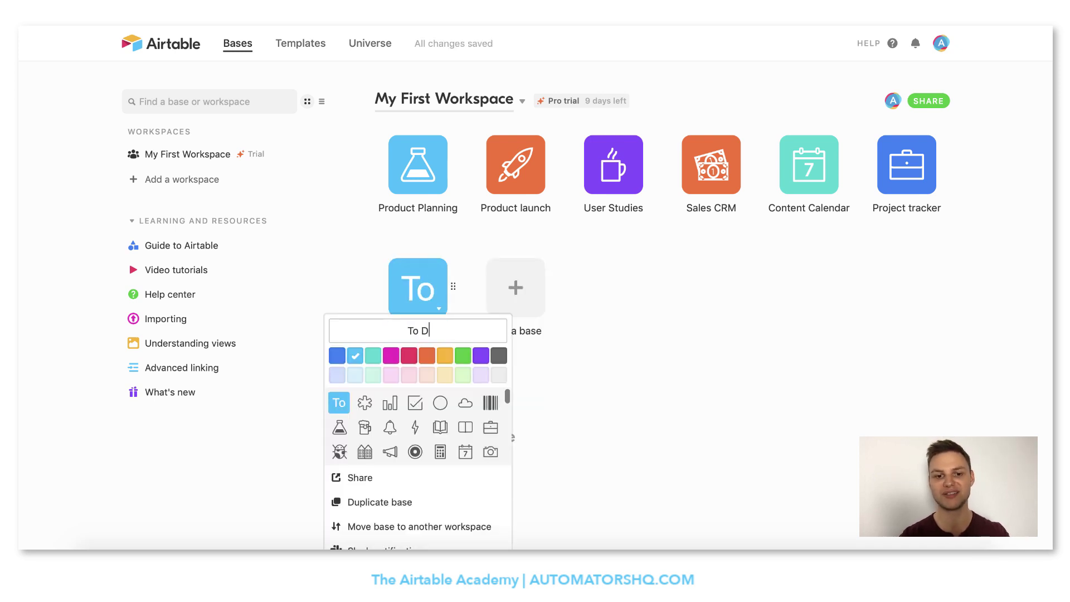
left_click(356, 363)
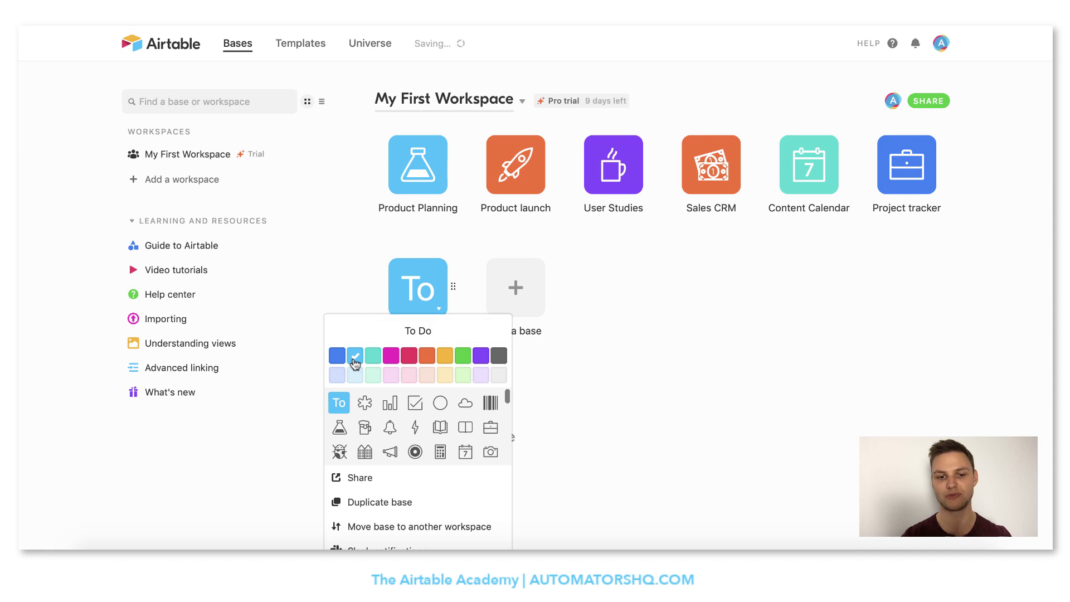
left_click(416, 452)
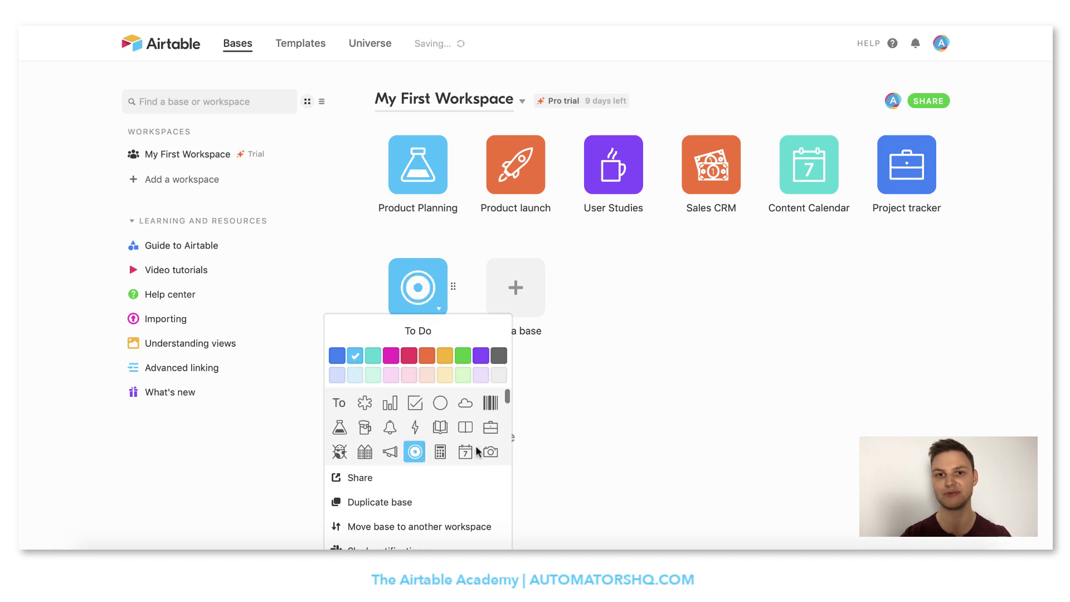
left_click(653, 417)
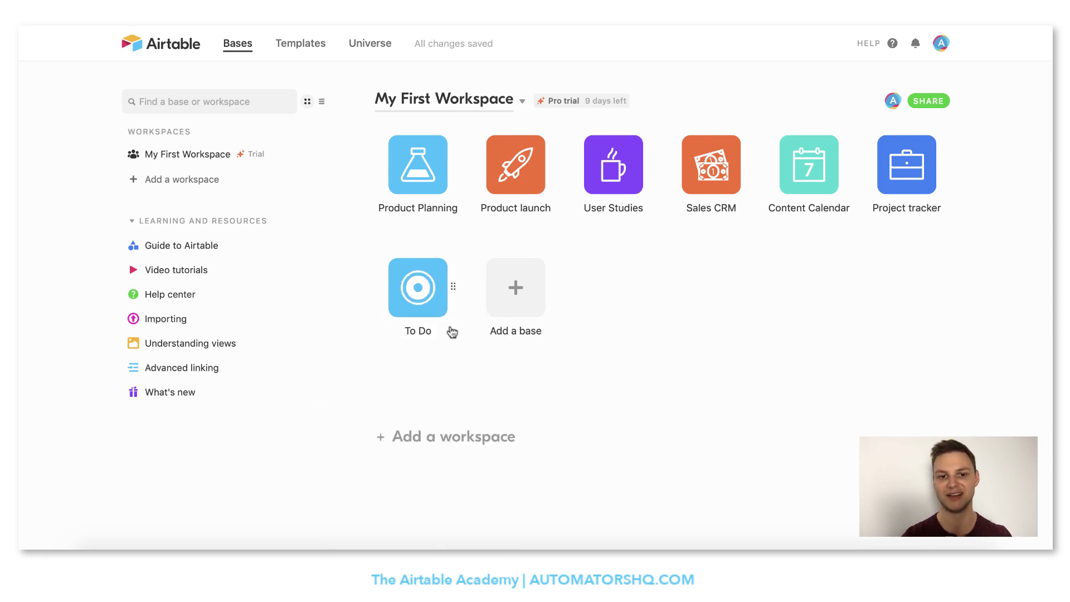
left_click(418, 295)
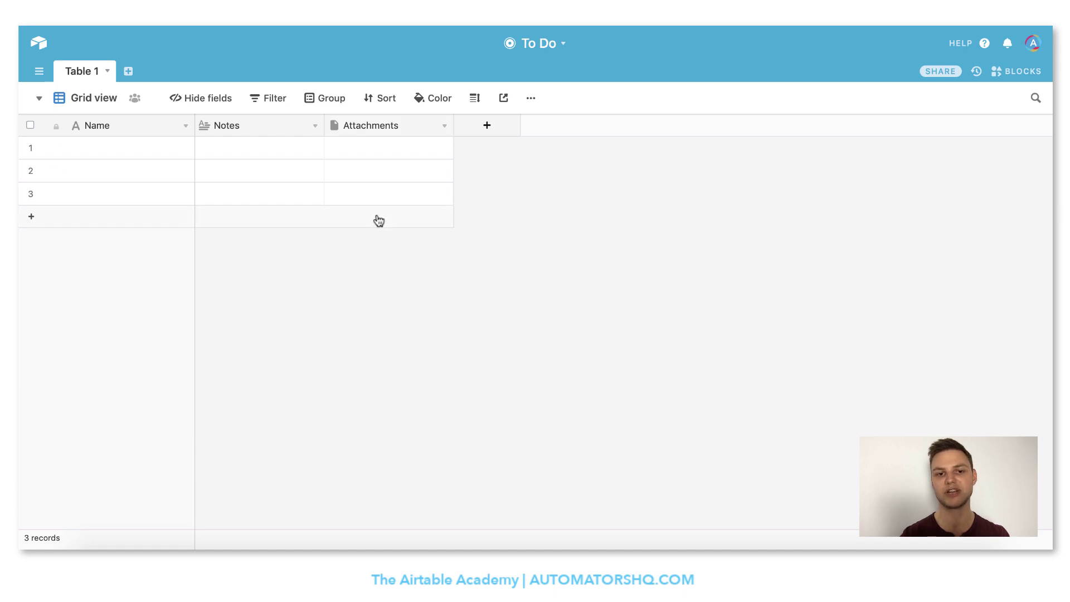
- Delete the Attachments field and add a 'Due Date' field of type Date
right_click(379, 129)
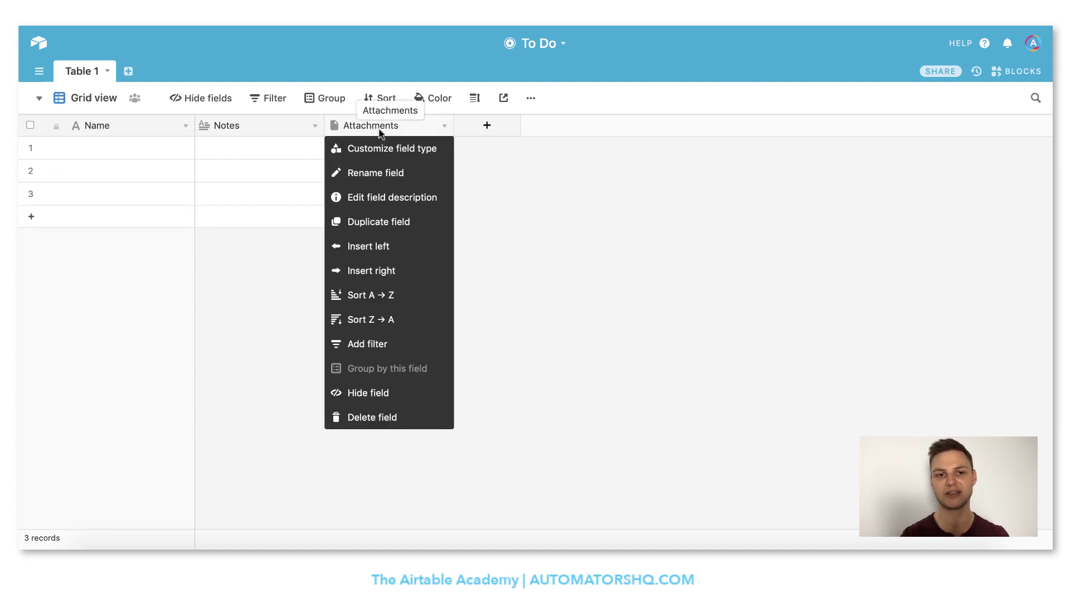
left_click(409, 418)
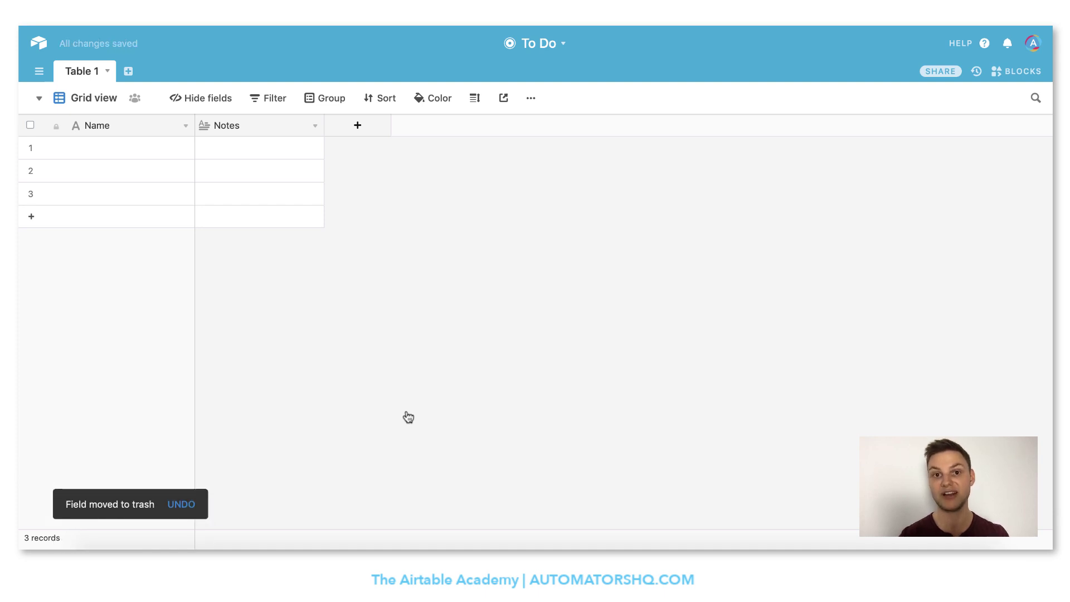
left_click(368, 133)
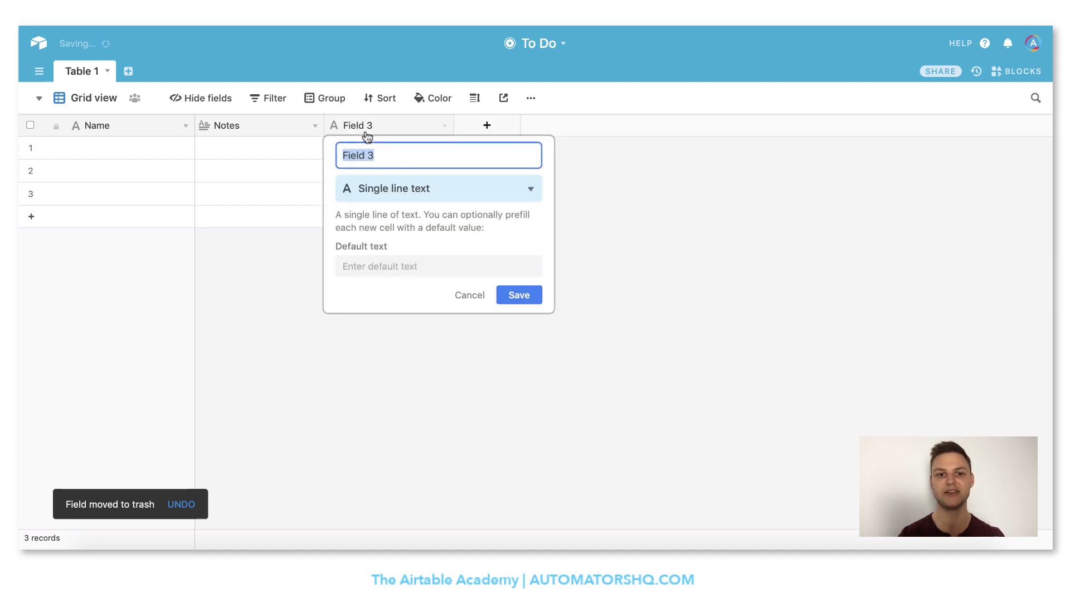
type("Due Date")
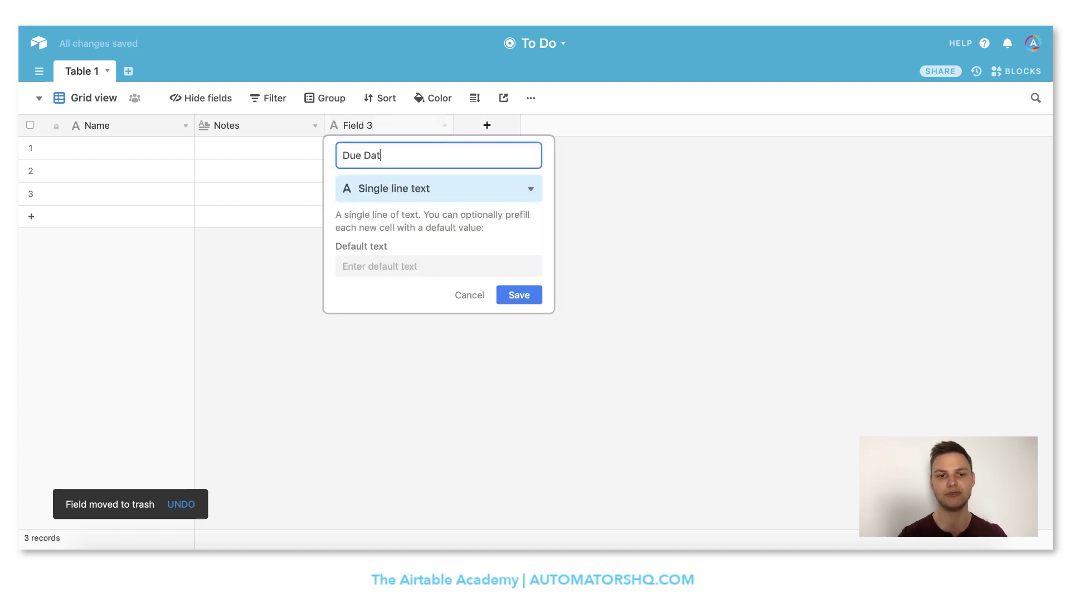
left_click(451, 198)
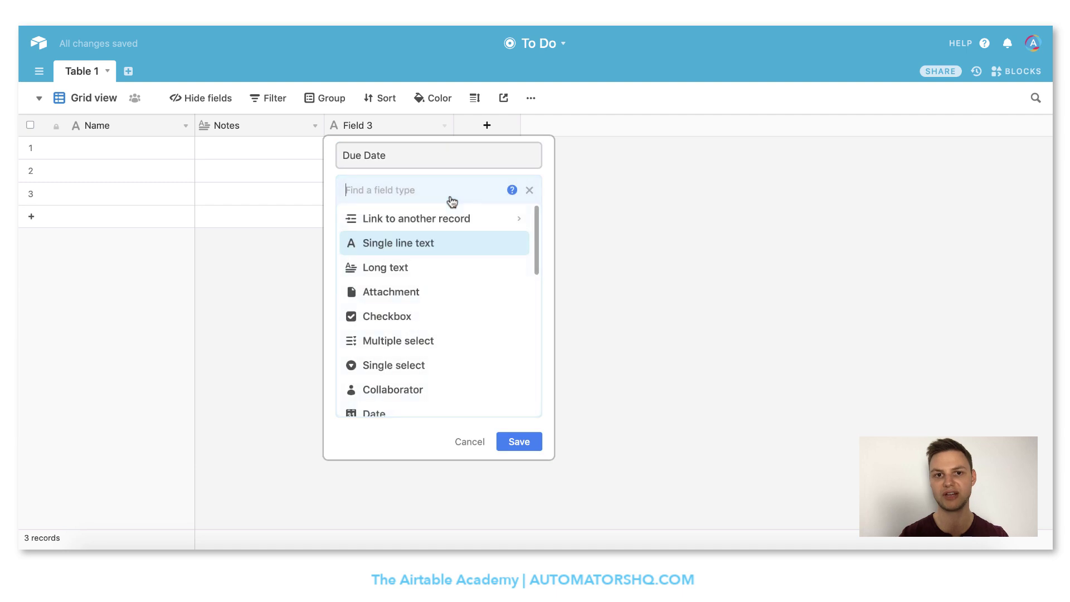
left_click(434, 408)
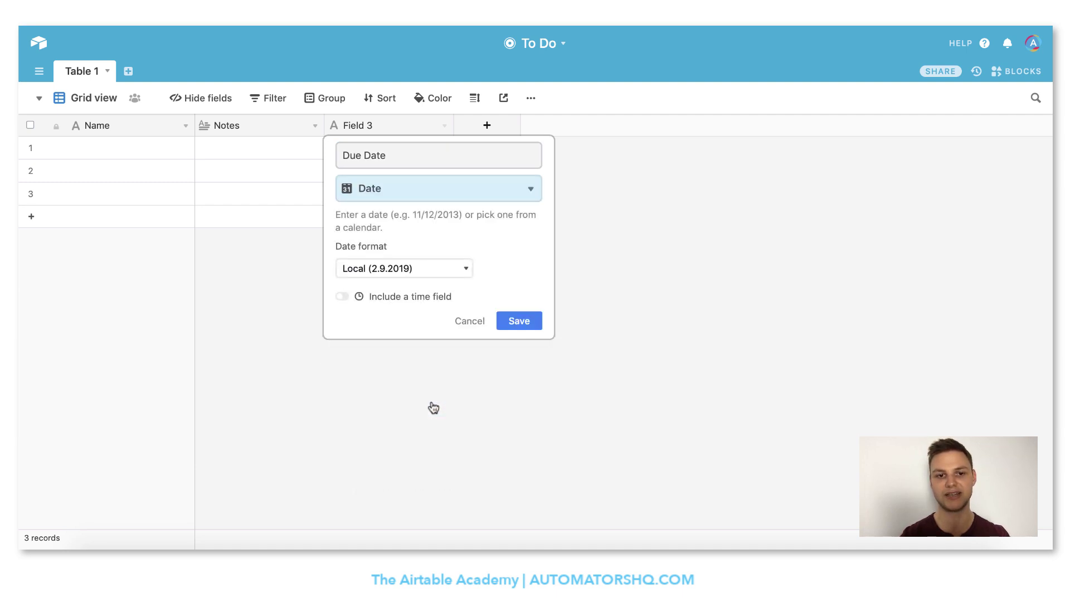
left_click(528, 319)
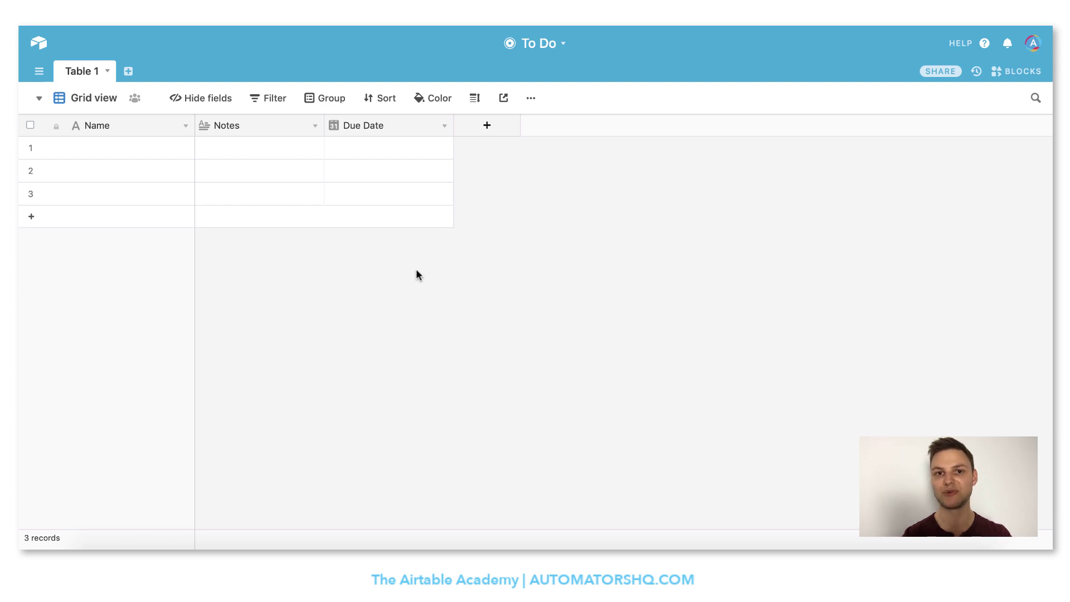
- Add a 'Completed' checkbox field, keeping the default green check style
left_click(484, 128)
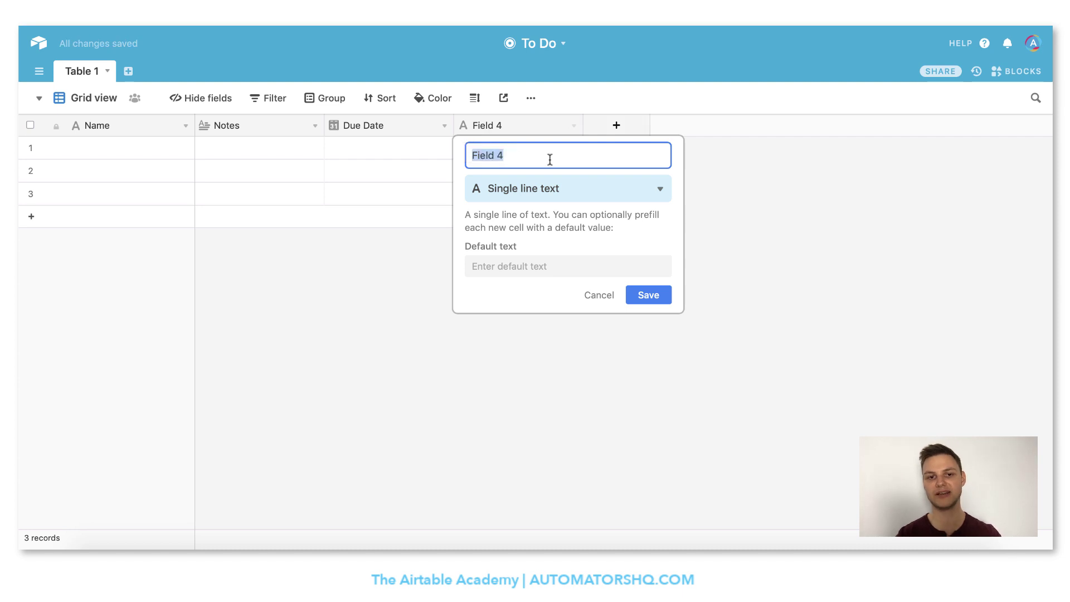
type("Completed")
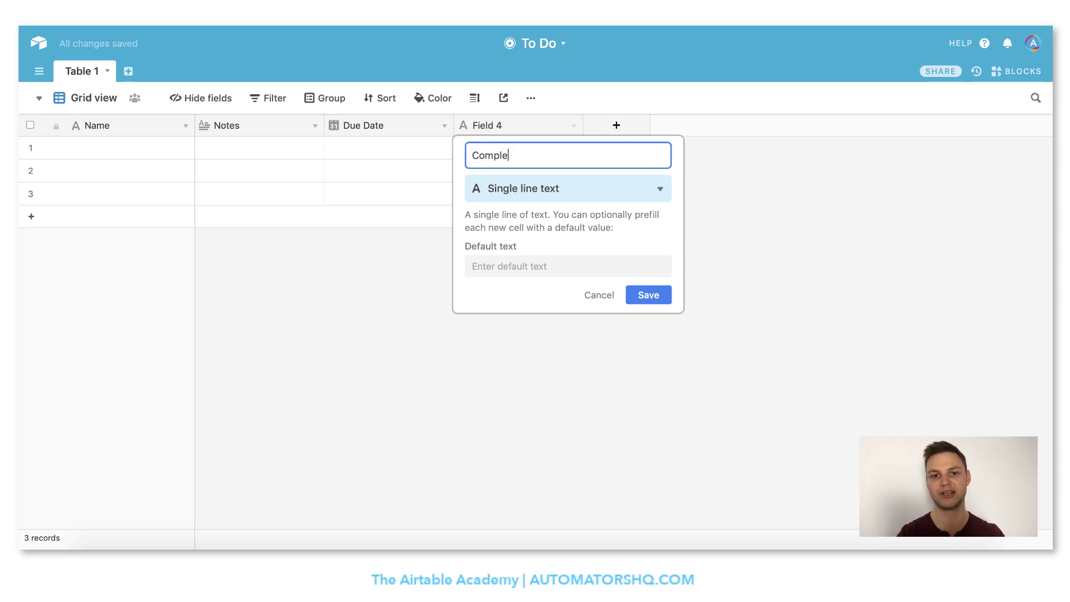
left_click(558, 195)
left_click(538, 320)
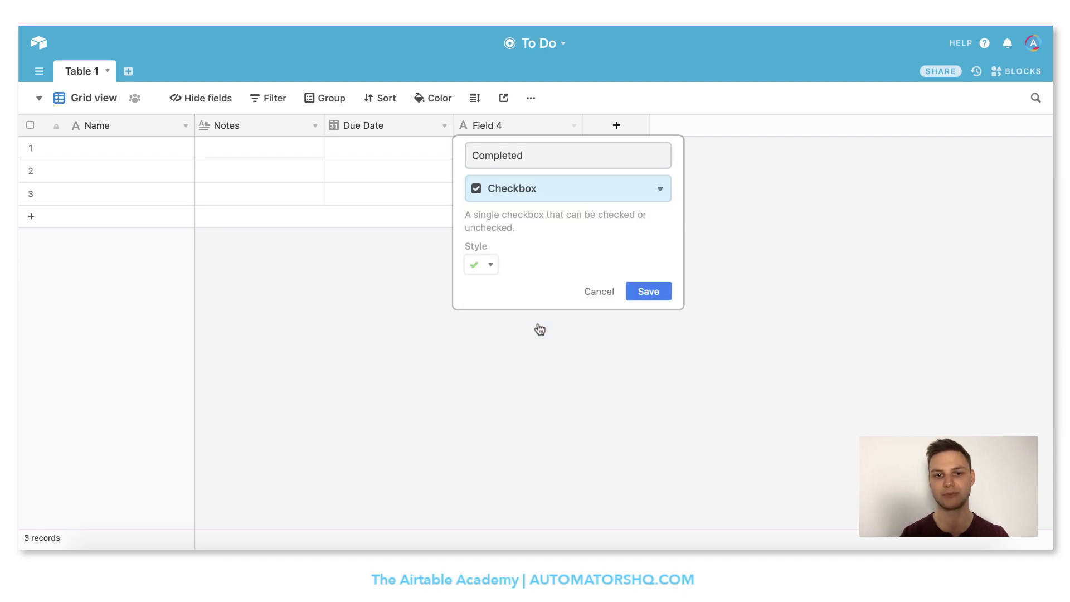
left_click(493, 273)
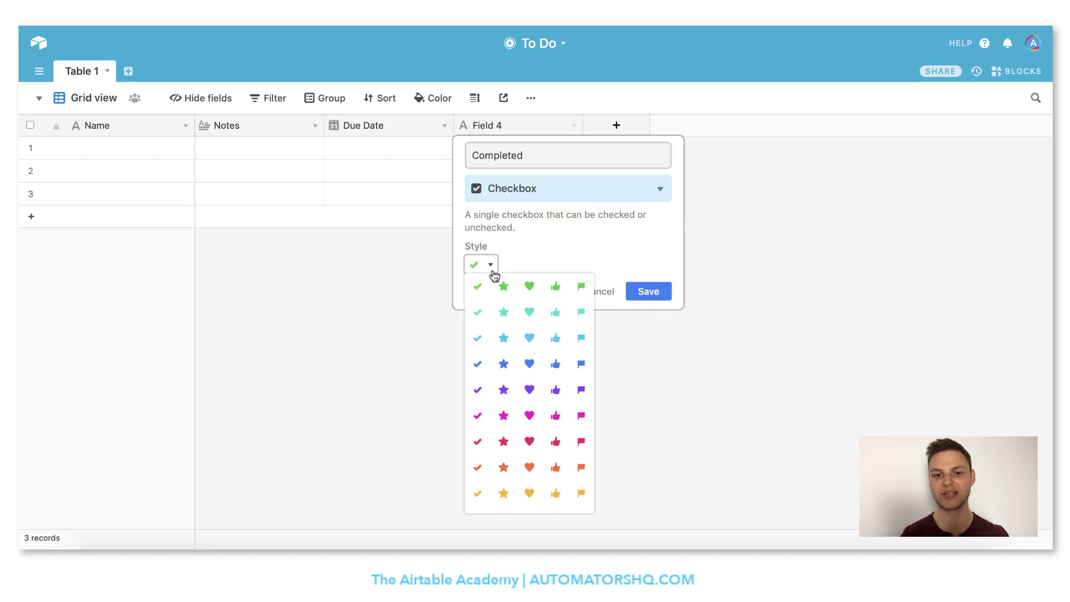
left_click(522, 258)
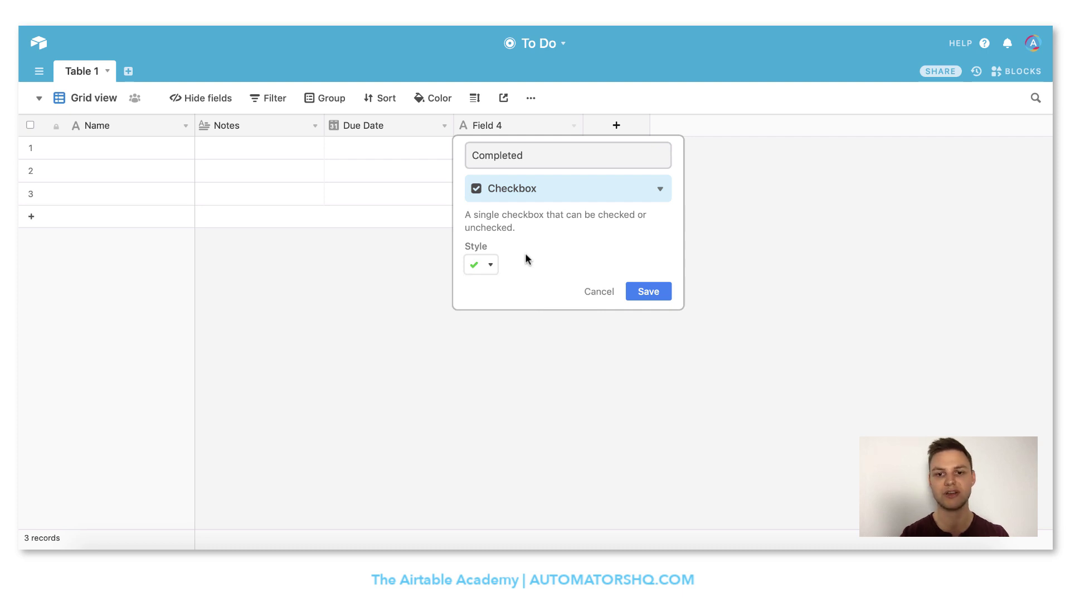
left_click(646, 291)
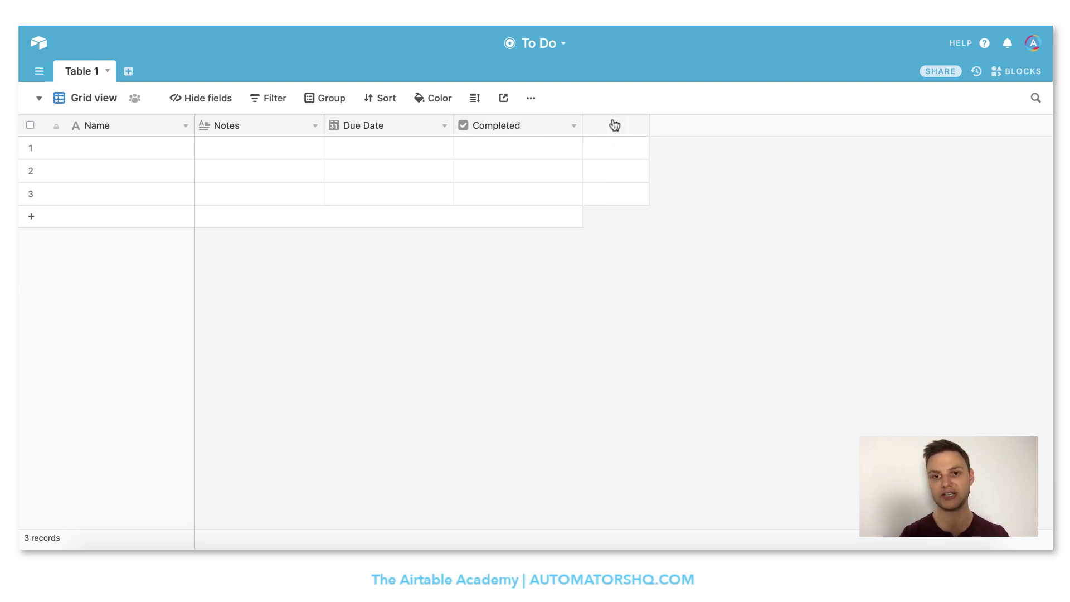
- Add a 'Priority' single-select field with options Urgent, Medium and No Priority
left_click(616, 127)
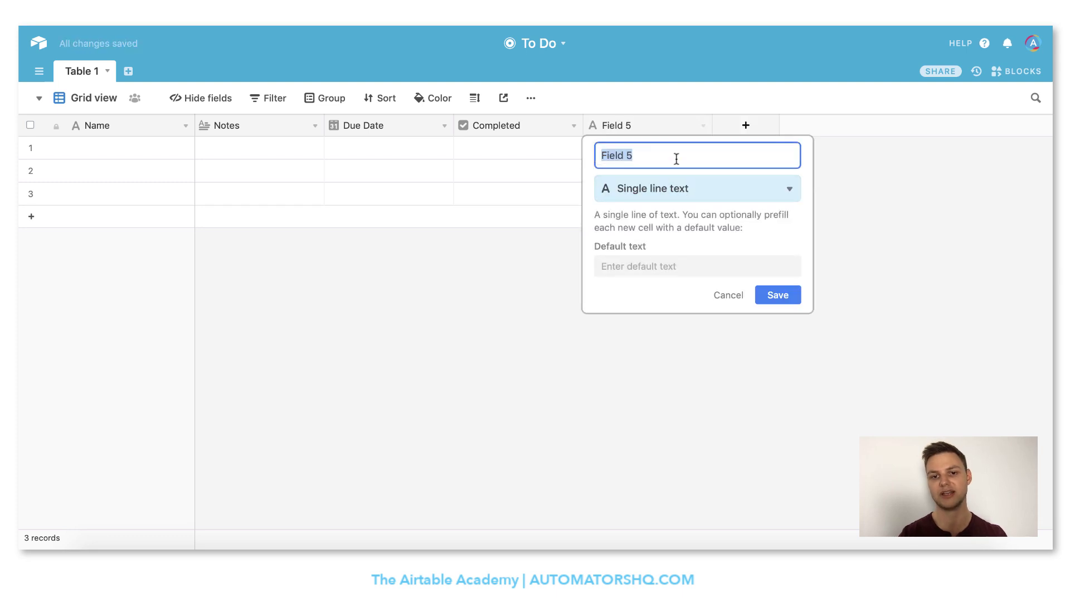
type("Prio")
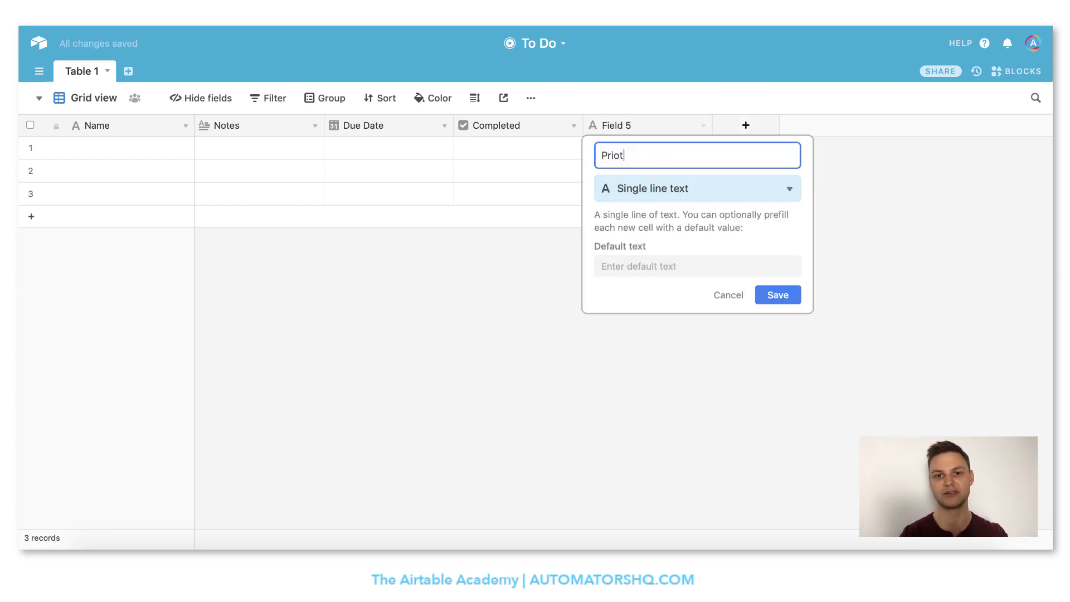
type("rity")
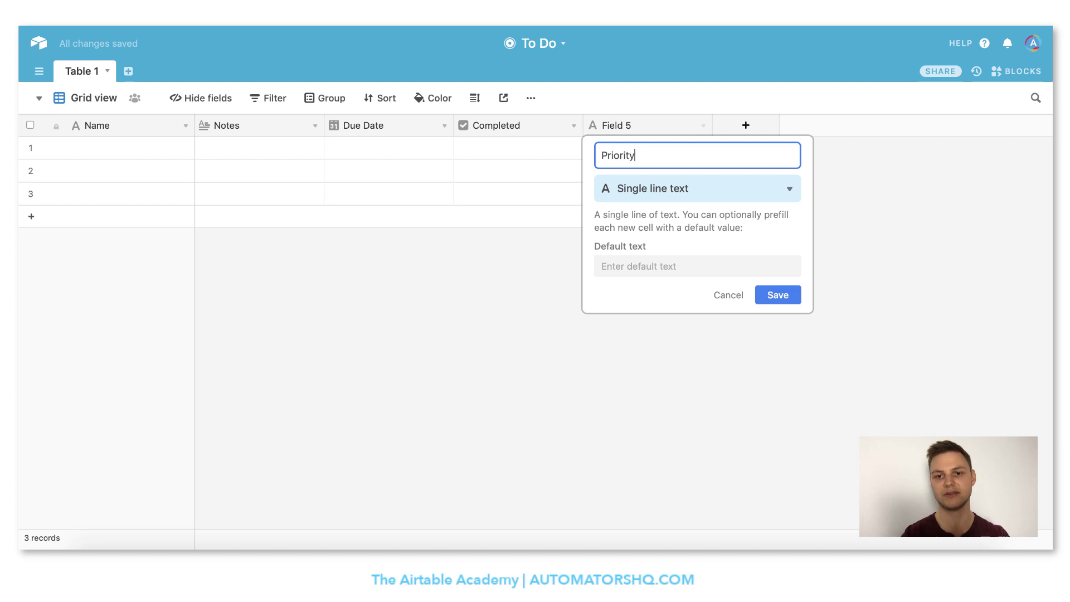
left_click(697, 190)
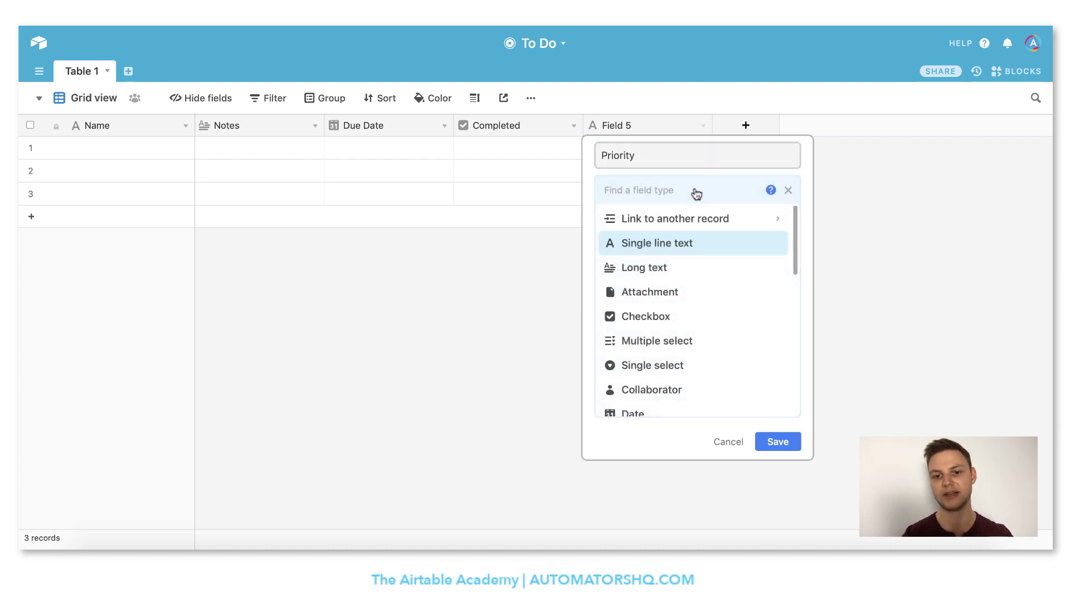
left_click(670, 365)
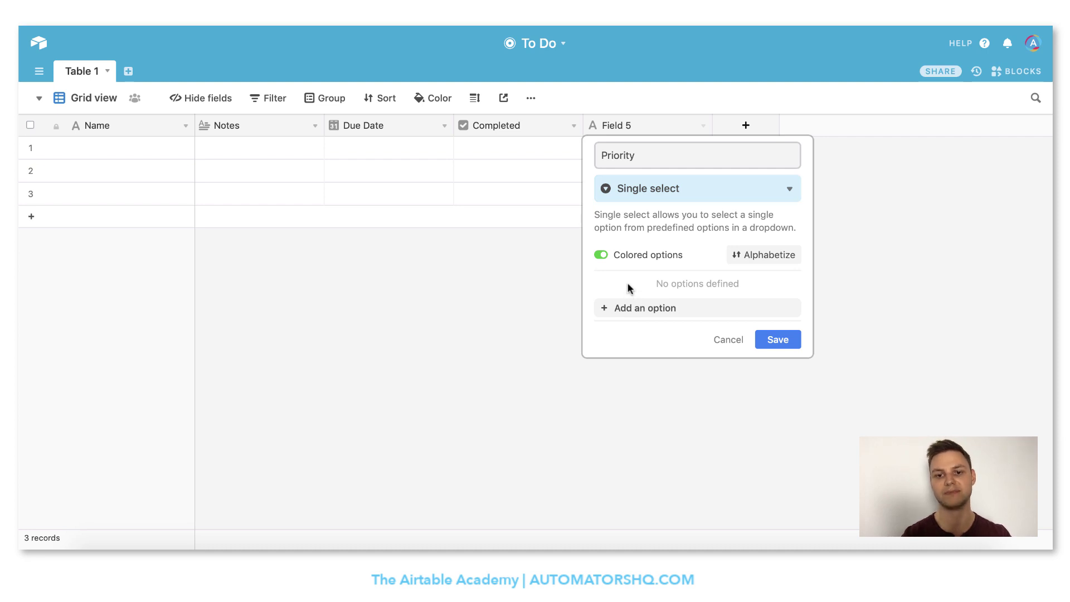
left_click(628, 307)
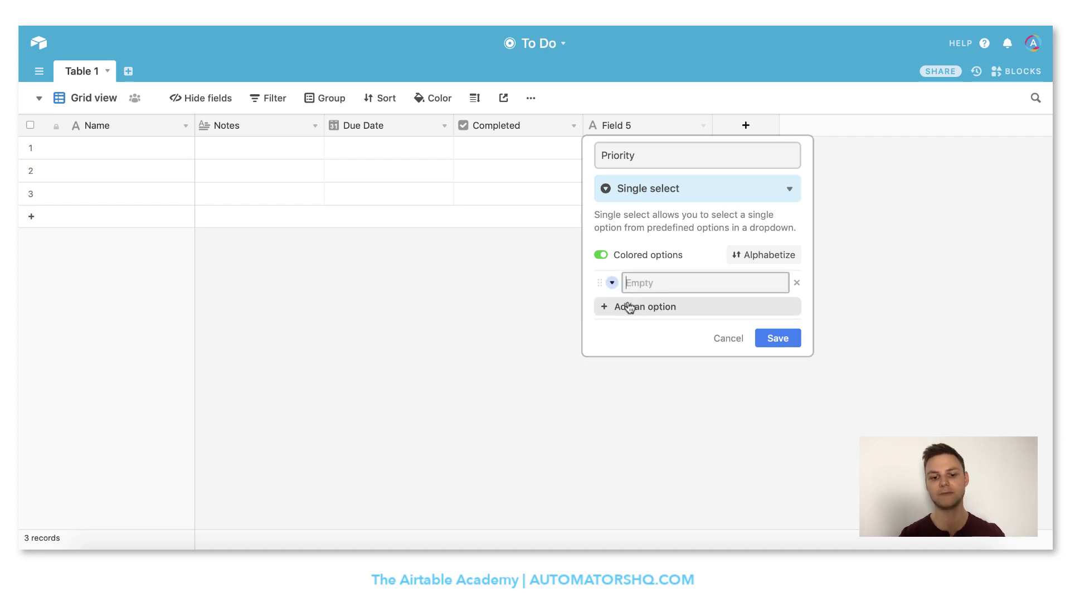
type("Urgent")
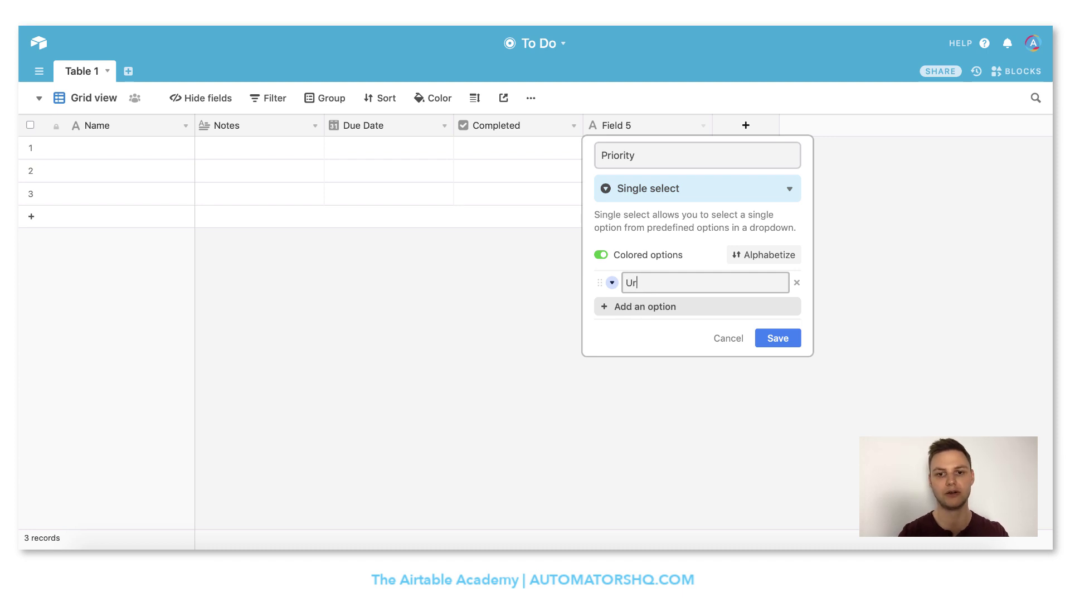
left_click(633, 309)
type("Medium")
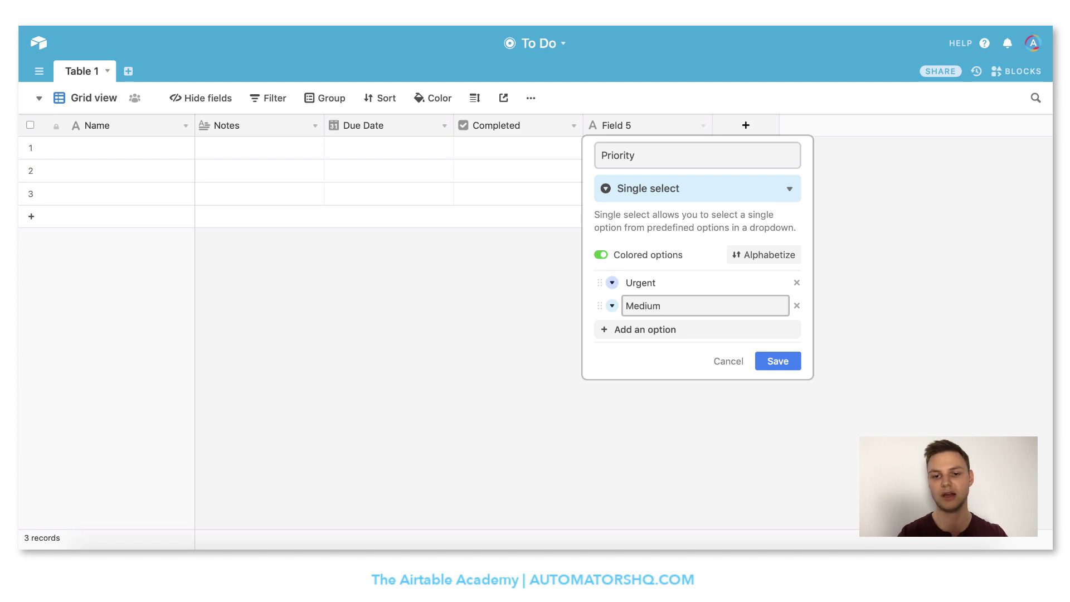
key("Return")
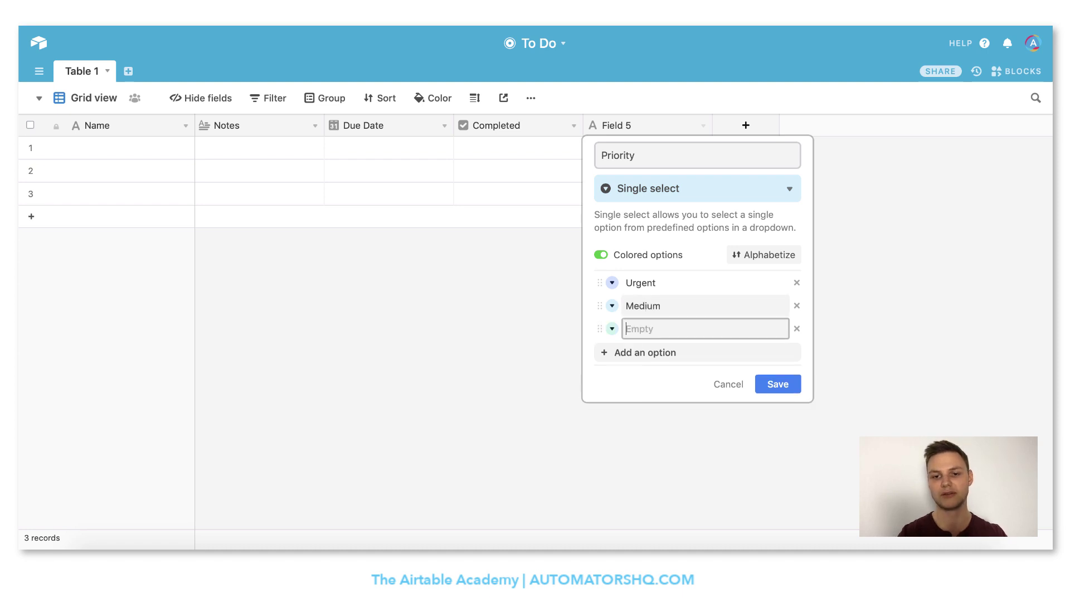
type("No ")
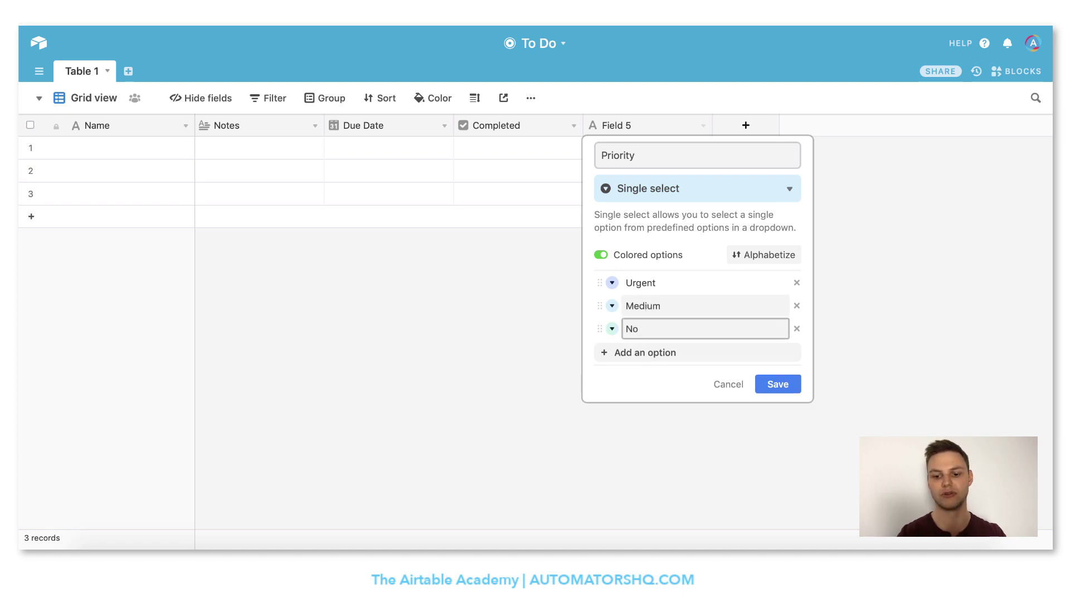
type("Priority")
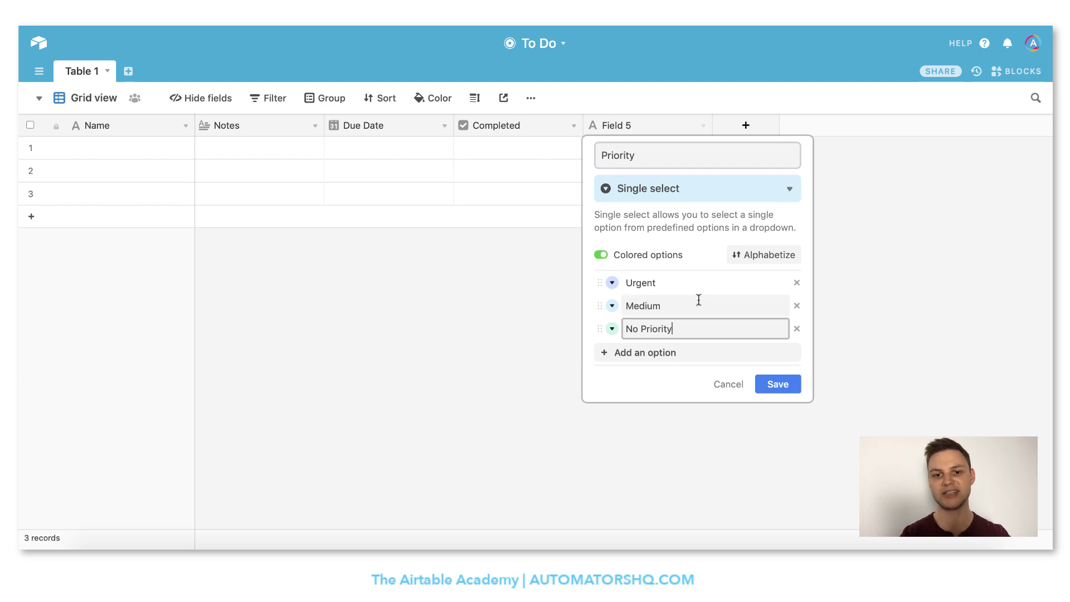
- Colour Urgent red, Medium amber and No Priority dark grey, then save the field
left_click(612, 285)
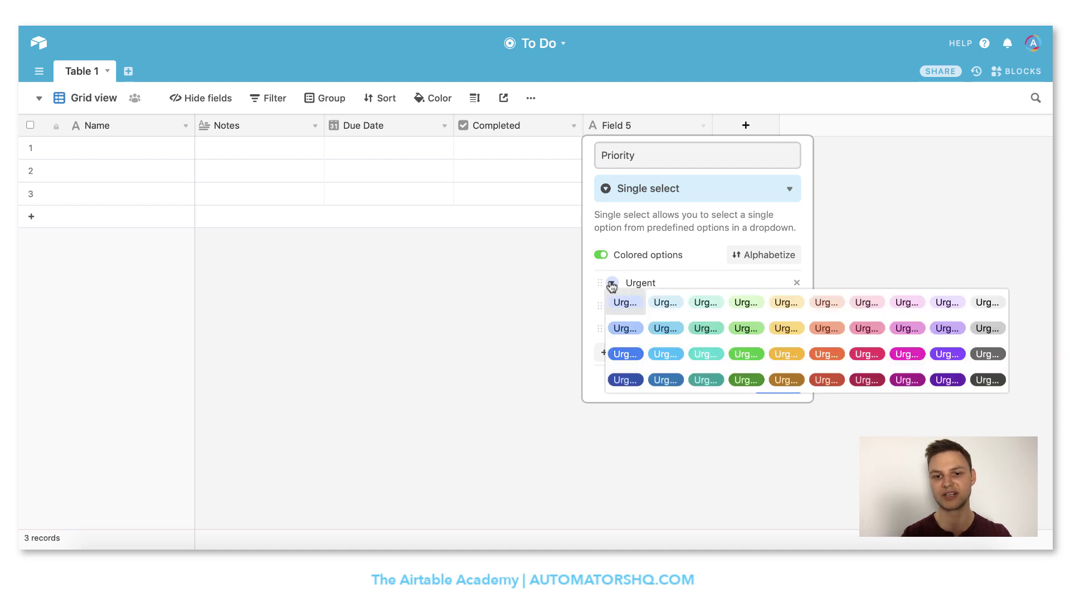
left_click(858, 352)
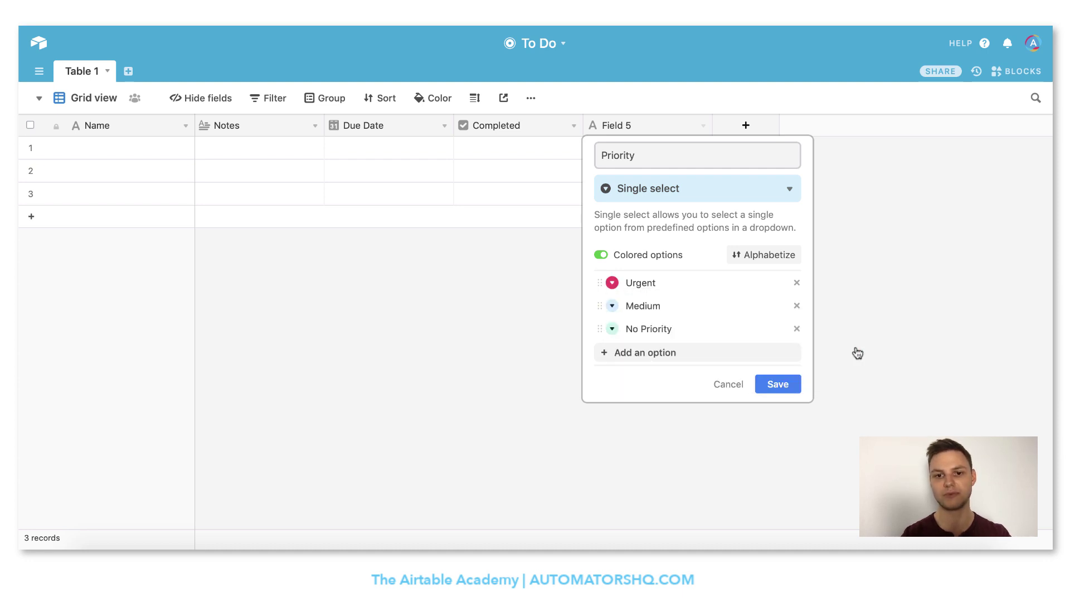
left_click(613, 307)
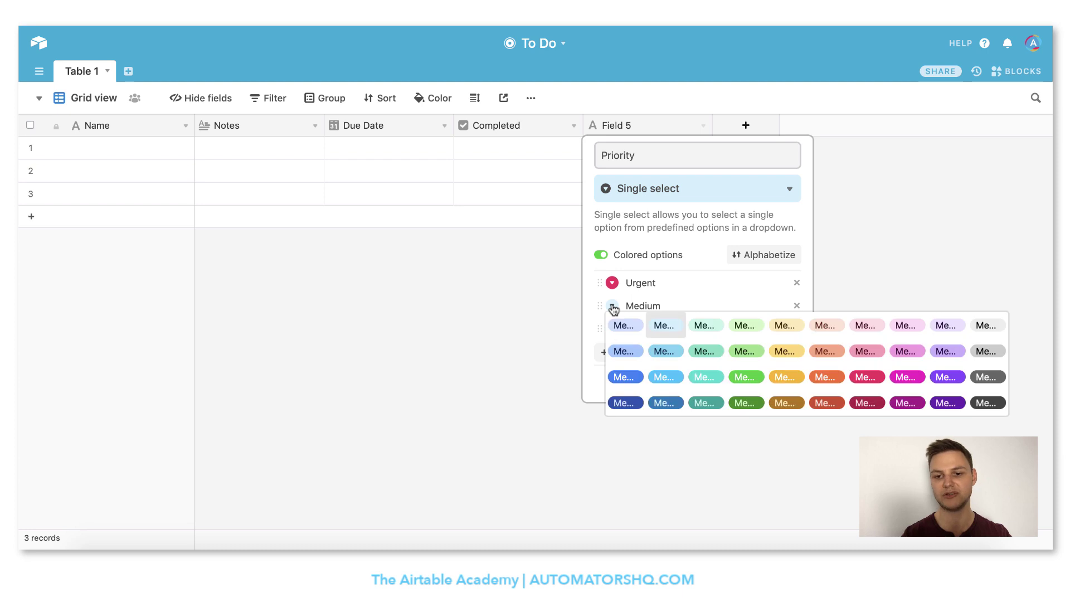
left_click(790, 383)
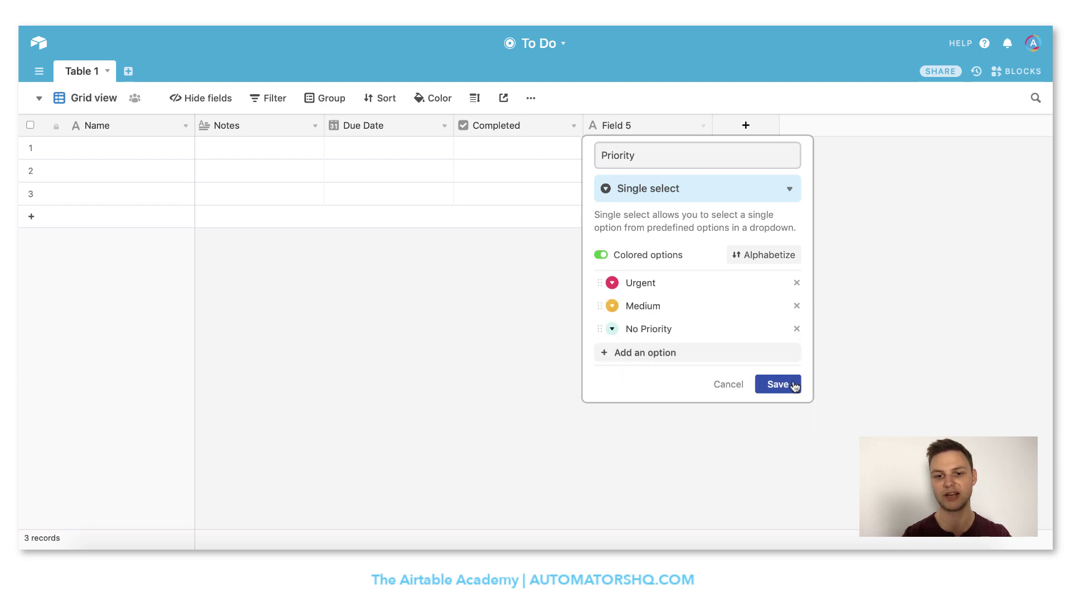
left_click(612, 329)
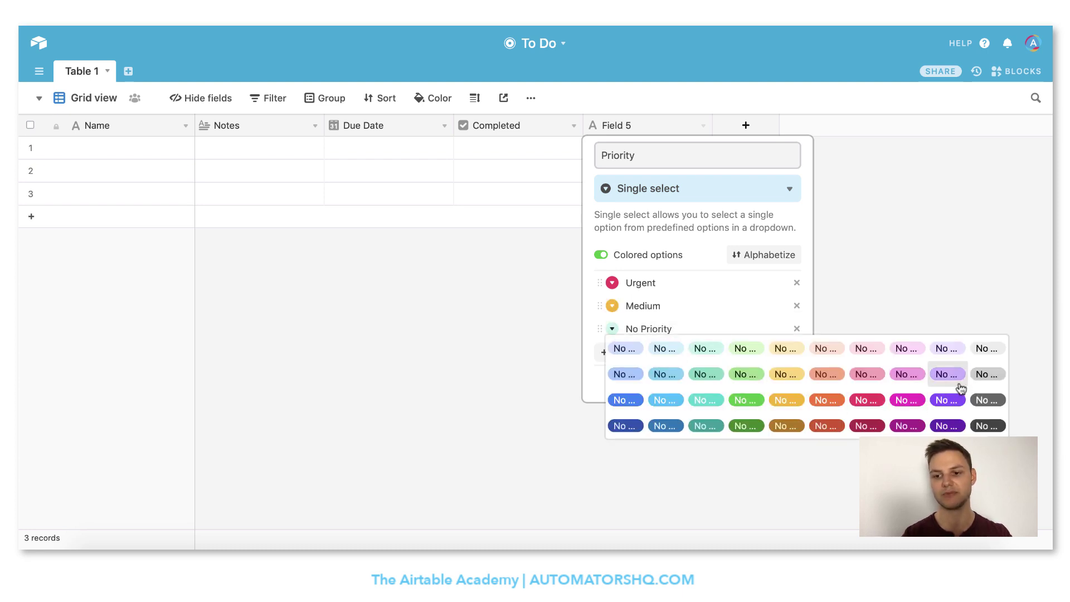
left_click(985, 400)
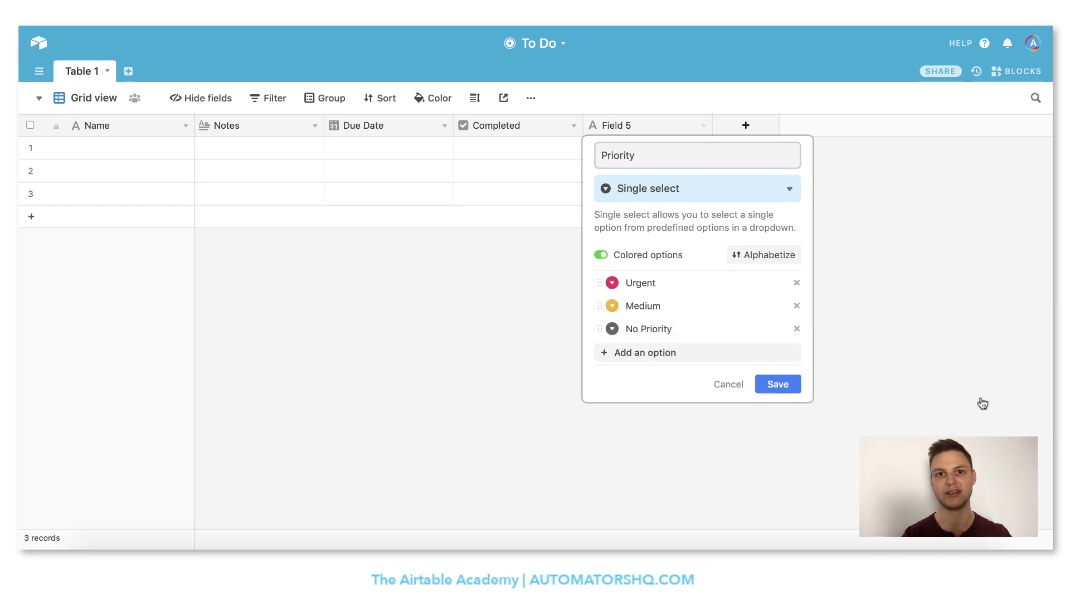
left_click(786, 392)
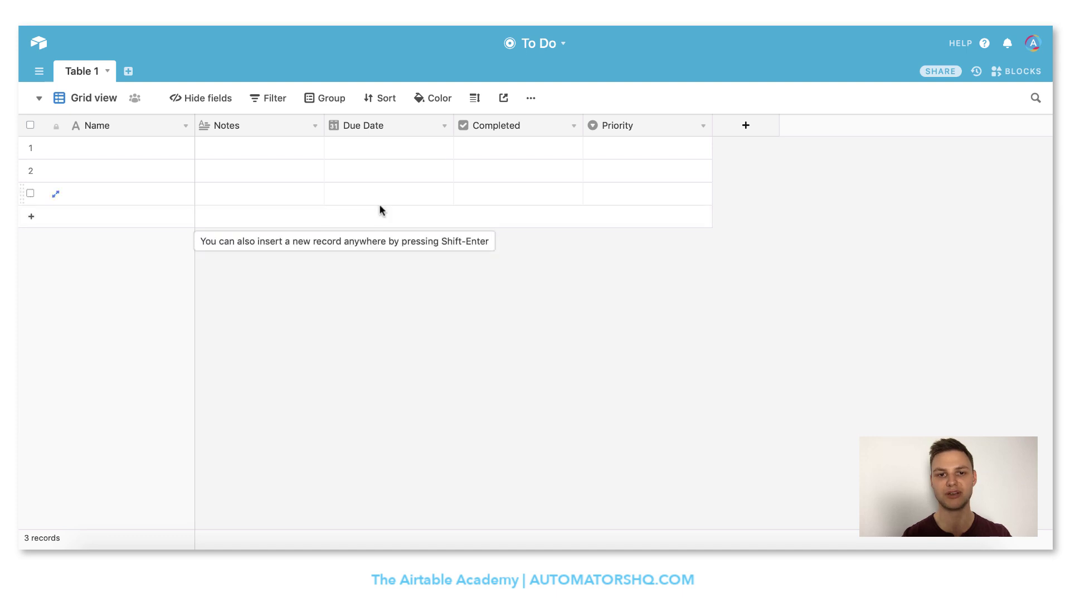
- Reorder columns to Name, Completed, Due Date, Priority, Notes and widen the Name column
left_click_drag(517, 120, 250, 129)
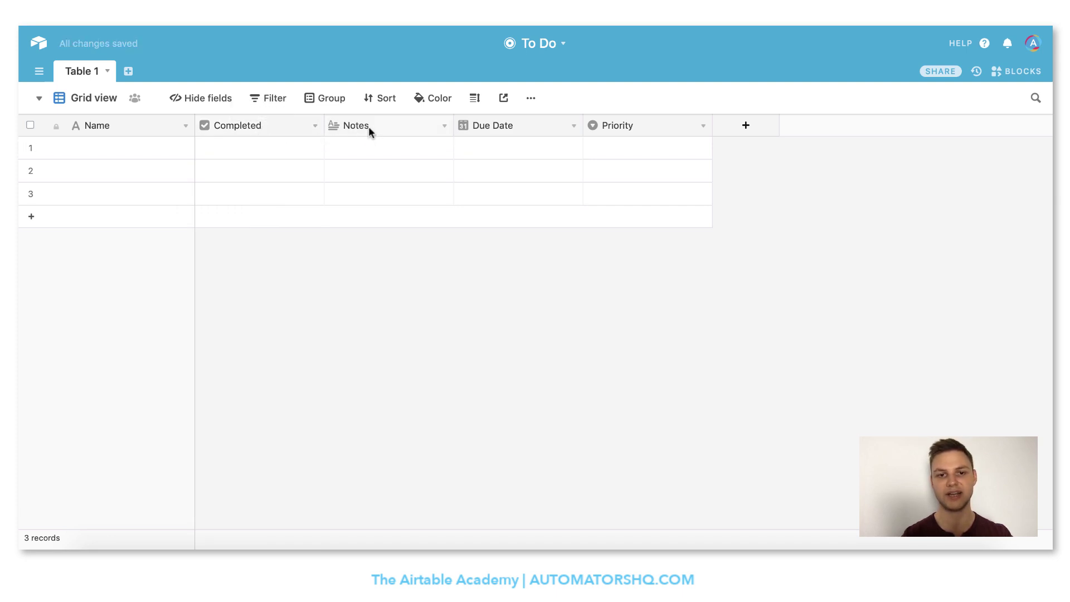
left_click_drag(529, 121, 366, 130)
left_click_drag(633, 126, 495, 128)
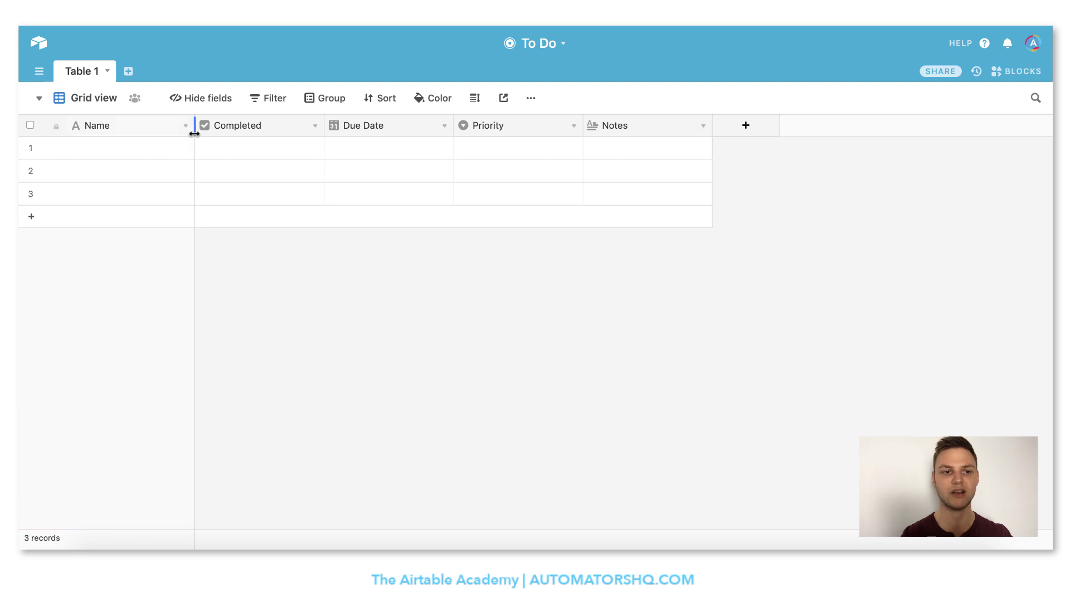
left_click_drag(195, 126, 333, 127)
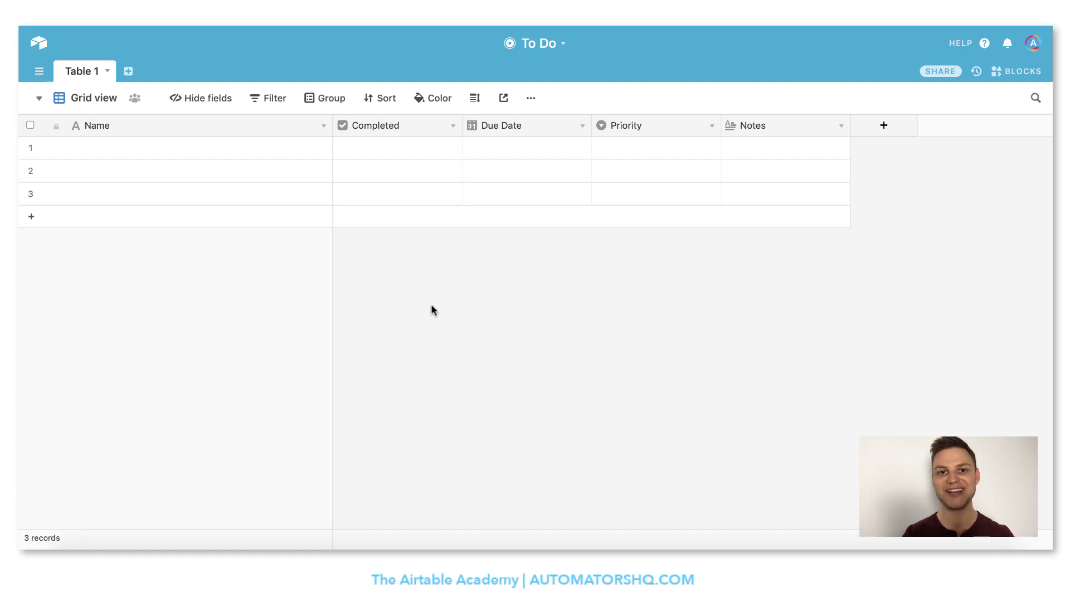
- Add a form view named 'To Do Input Form'
left_click(79, 105)
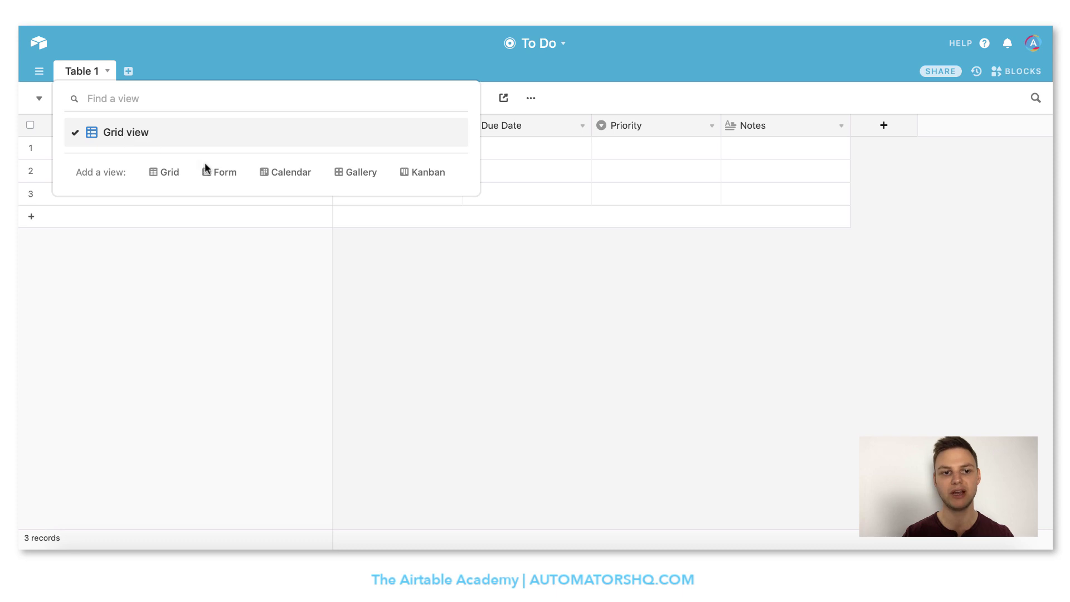
left_click(219, 172)
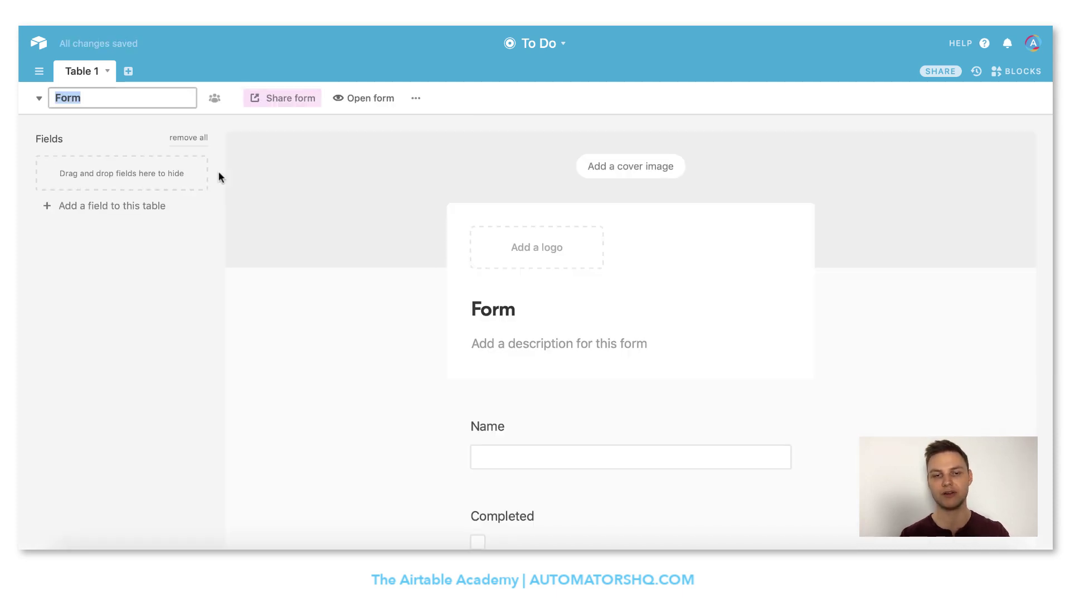
type("To Do In")
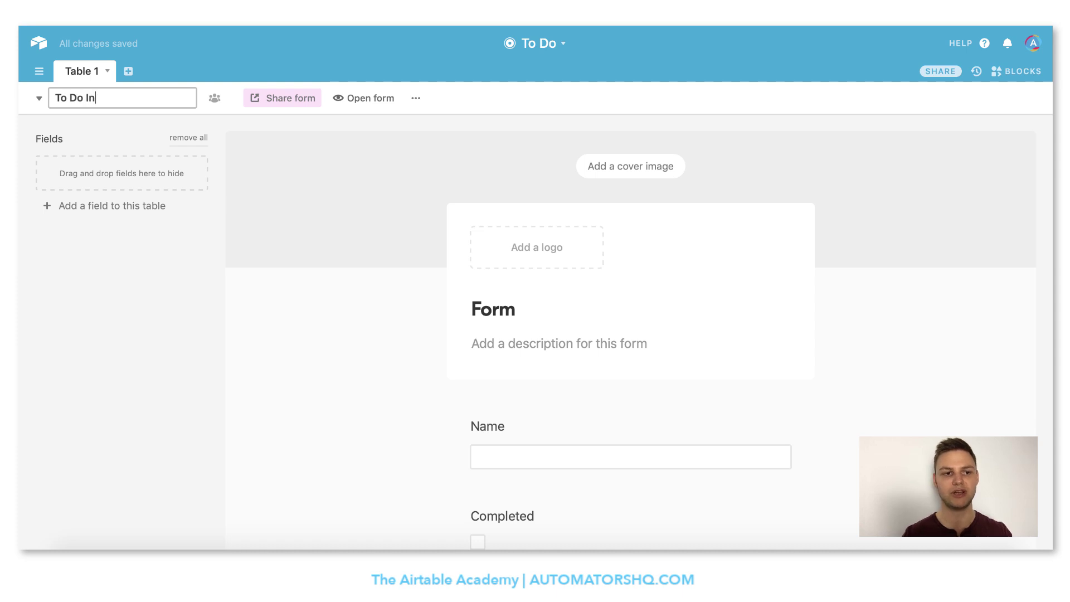
type("put Form")
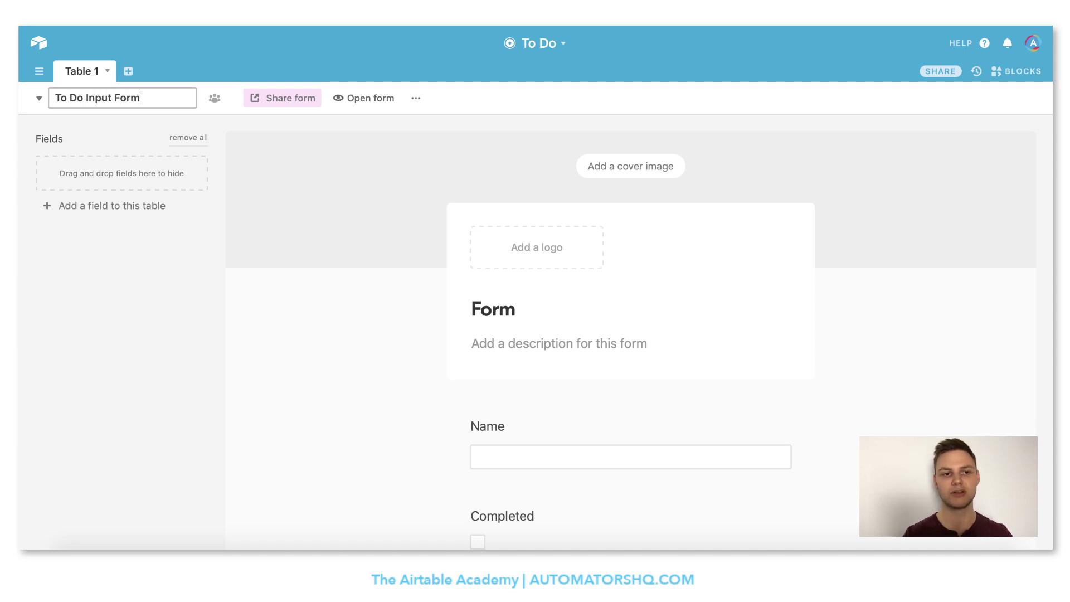
key("Return")
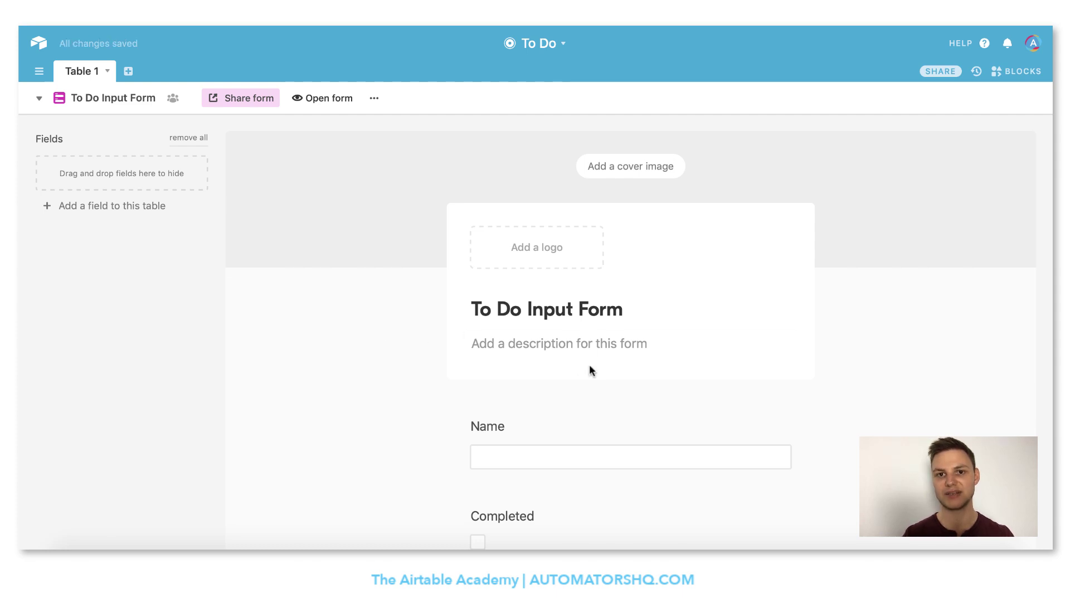
scroll(591, 371, "down", 5)
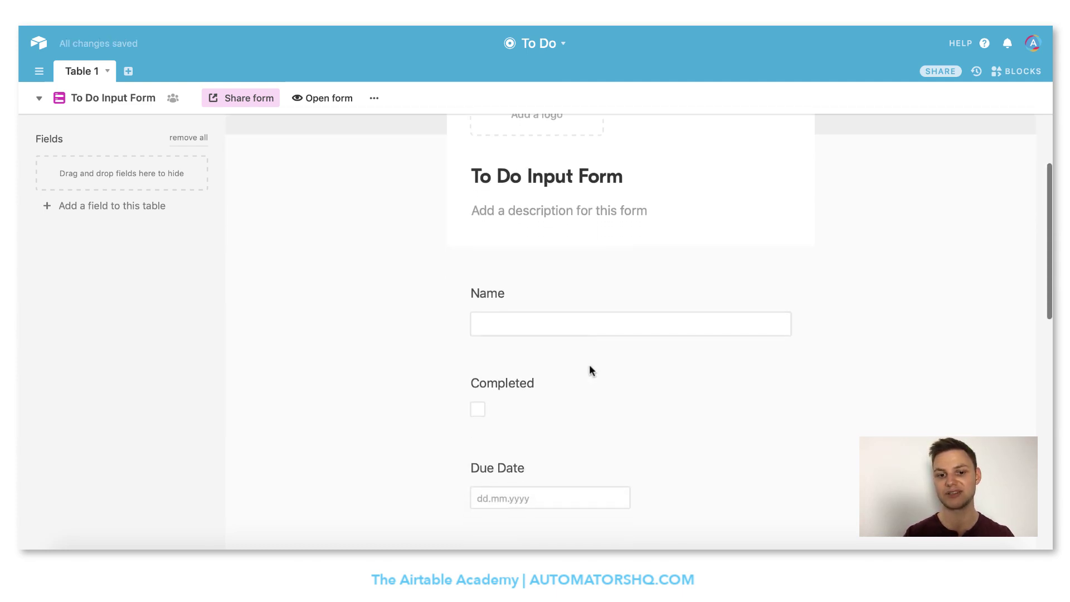
scroll(591, 370, "up", 5)
scroll(591, 370, "up", 1)
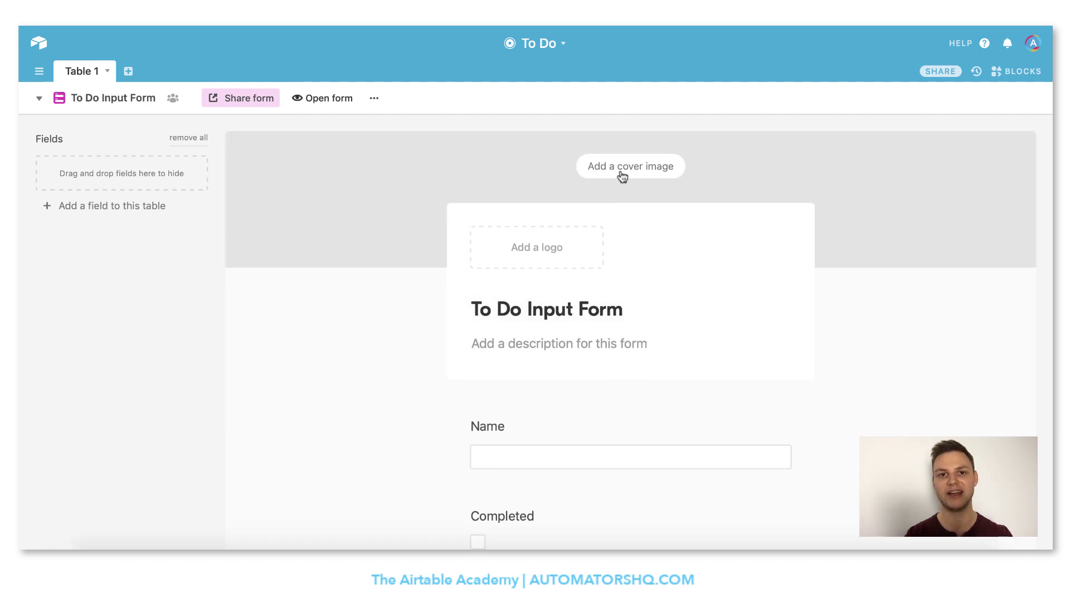
- Upload a blue, yellow and red waves image as the form's cover
left_click(623, 177)
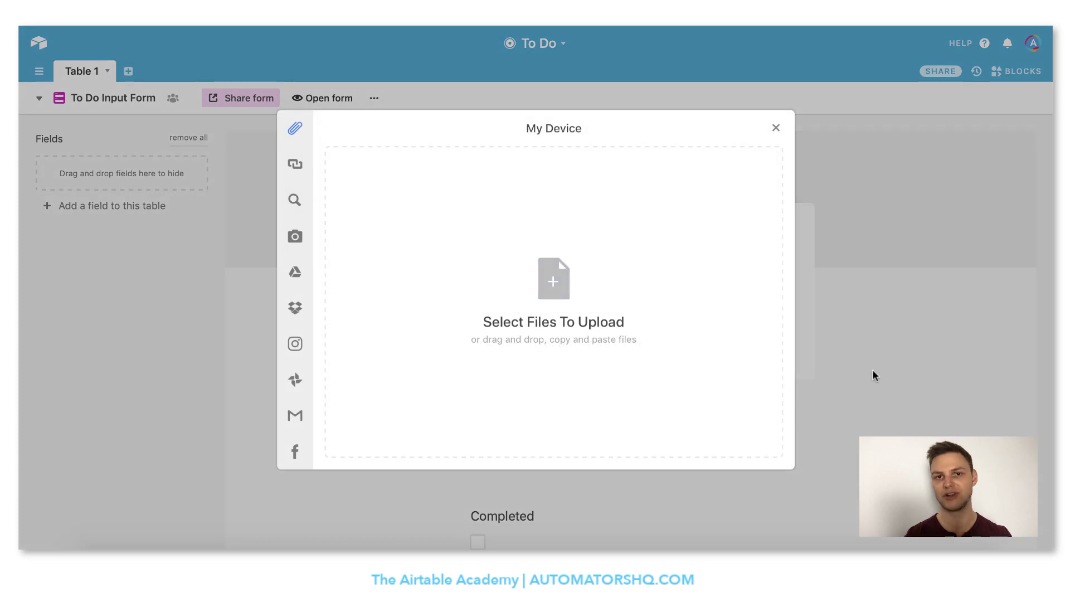
left_click_drag(725, 402, 565, 341)
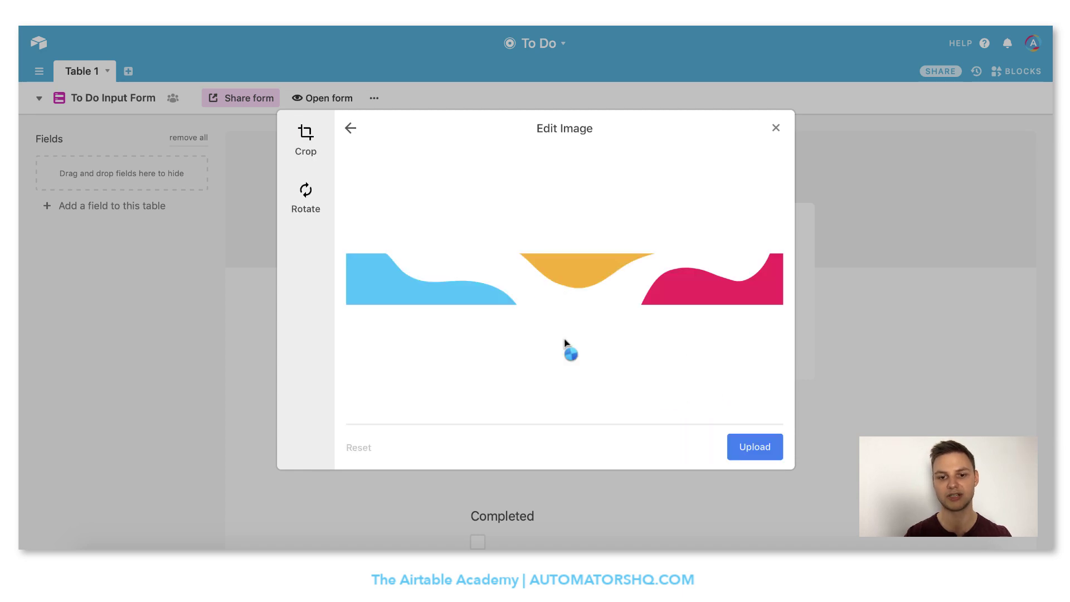
left_click(749, 446)
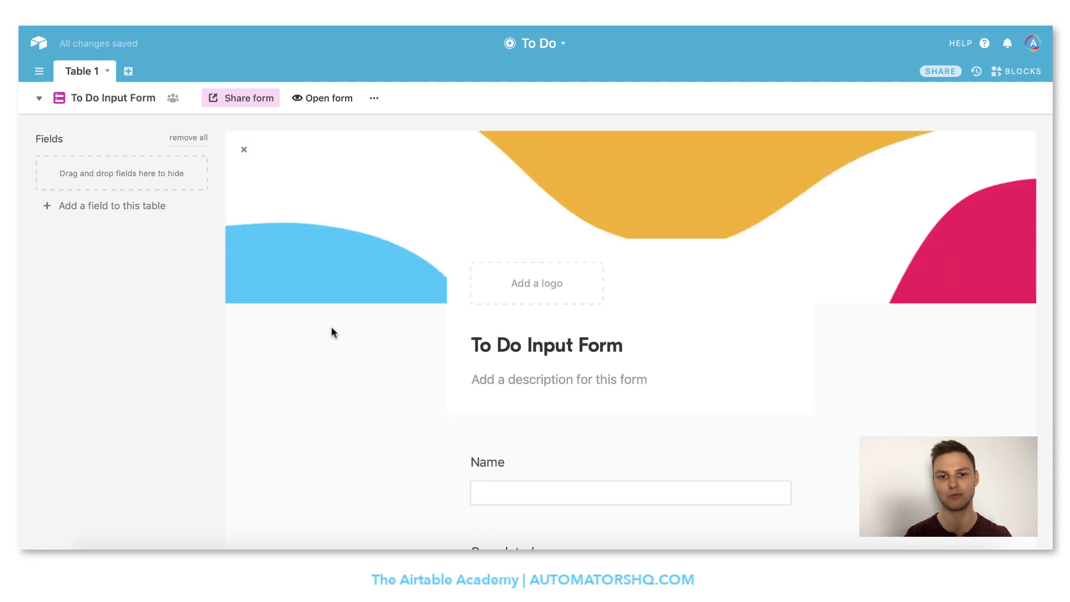
scroll(332, 333, "down", 3)
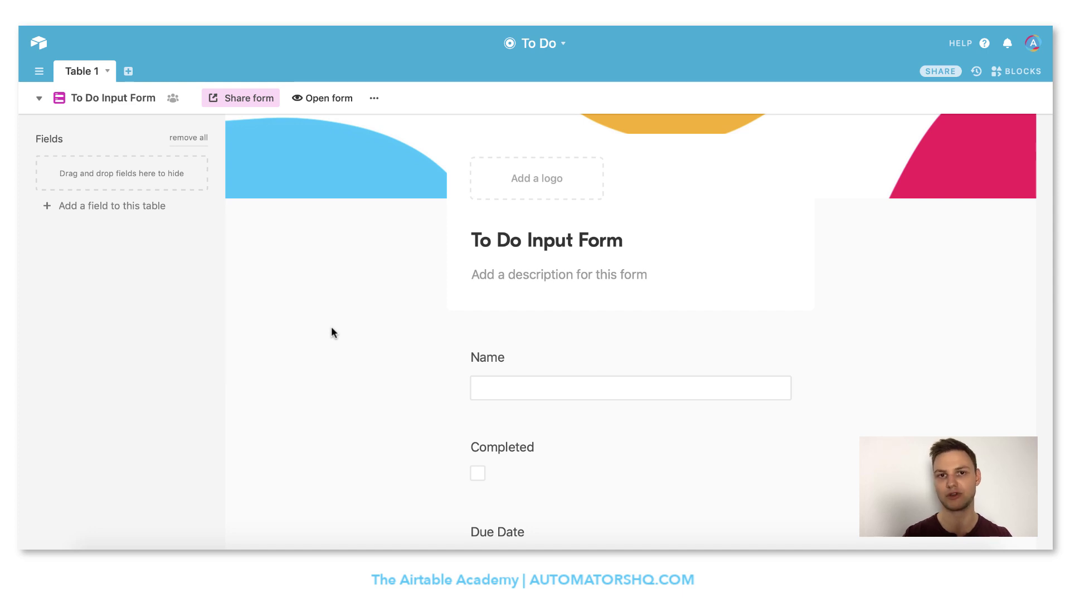
- Make the Name field required on the form
scroll(332, 328, "down", 3)
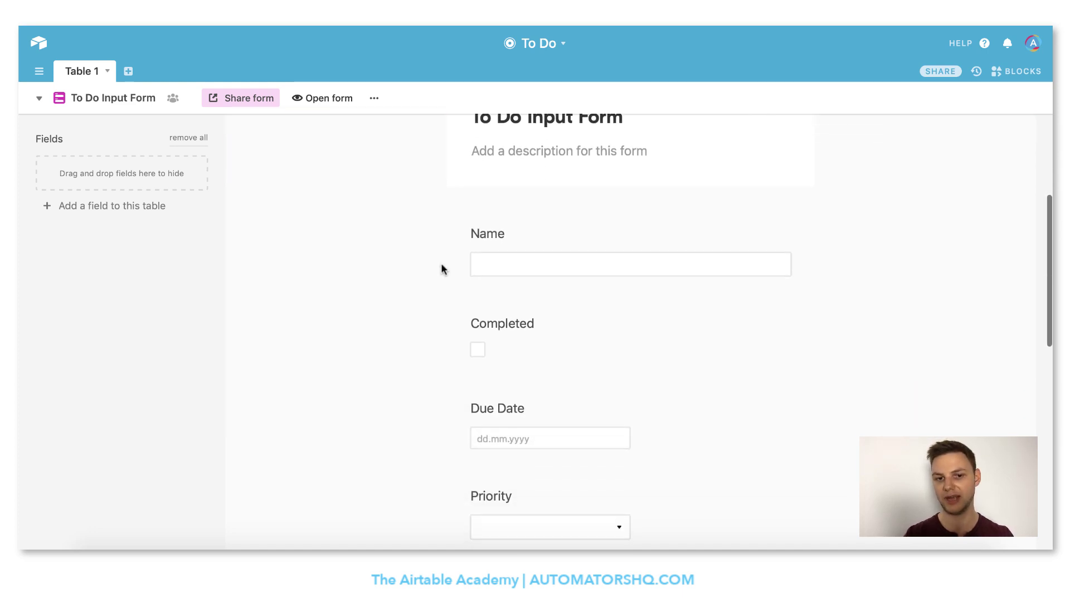
left_click(563, 242)
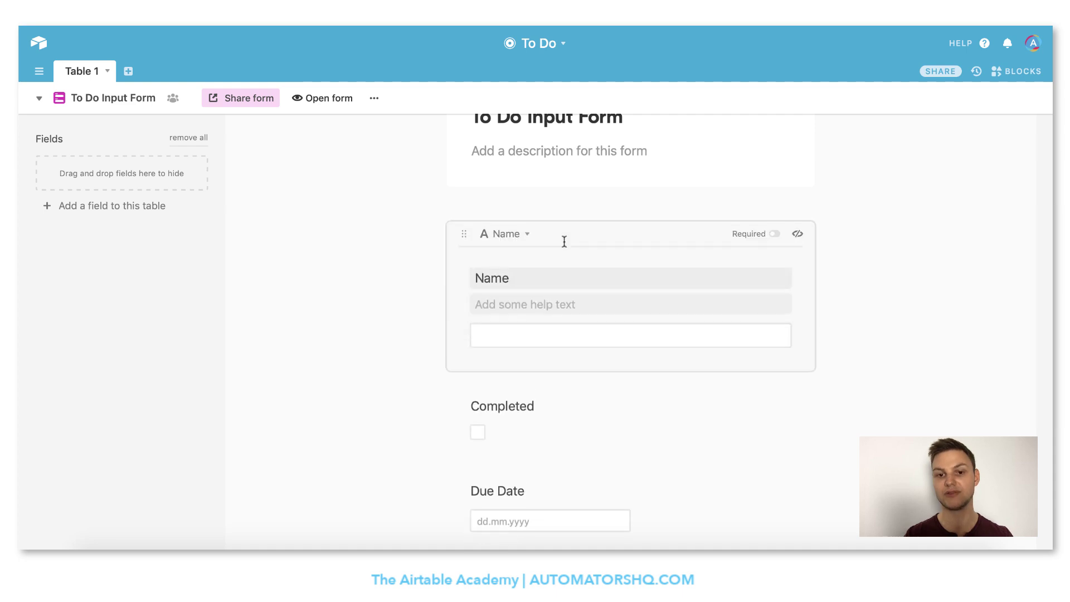
left_click(777, 239)
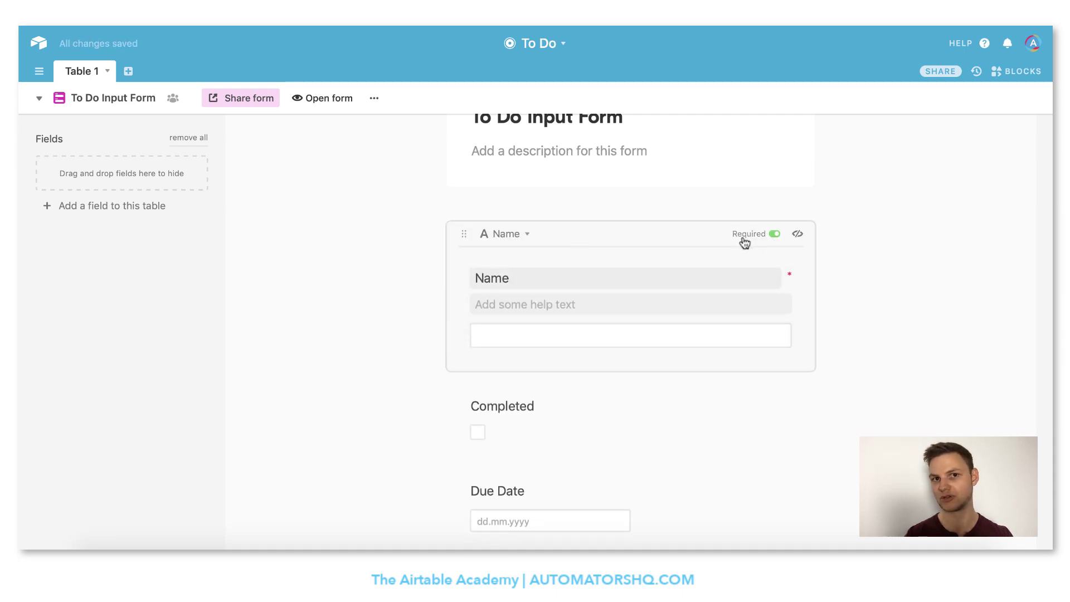
left_click(402, 239)
- Hide the Completed field from the form
scroll(402, 238, "down", 4)
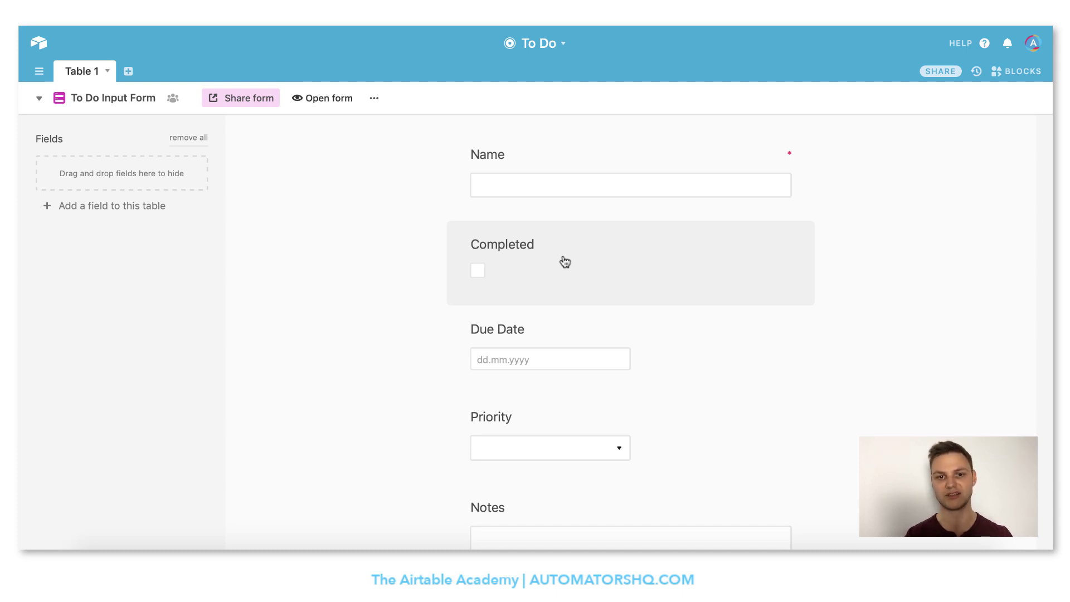
left_click(683, 243)
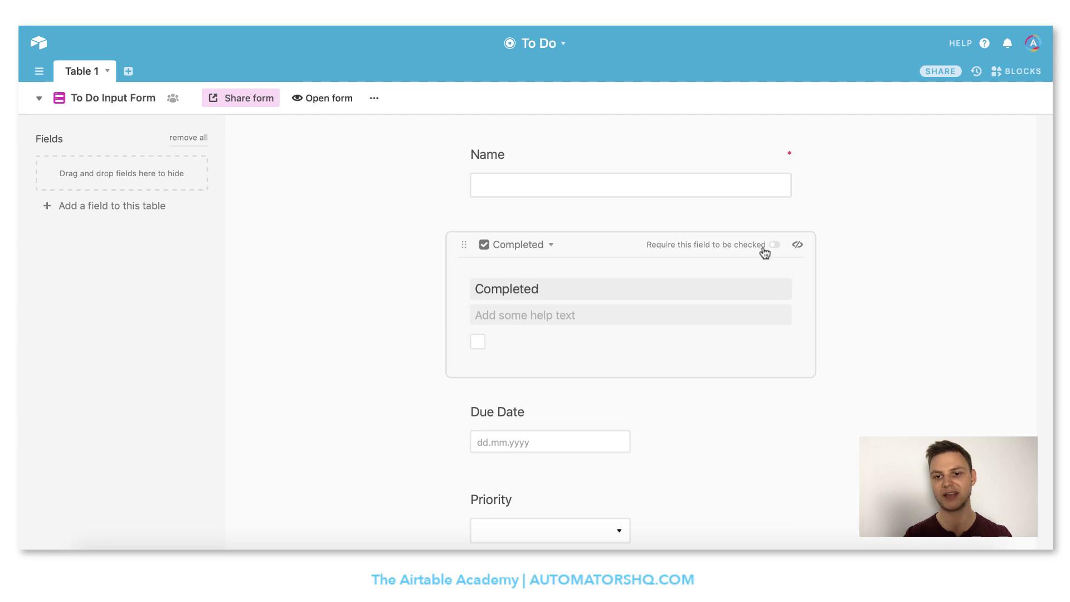
left_click(802, 245)
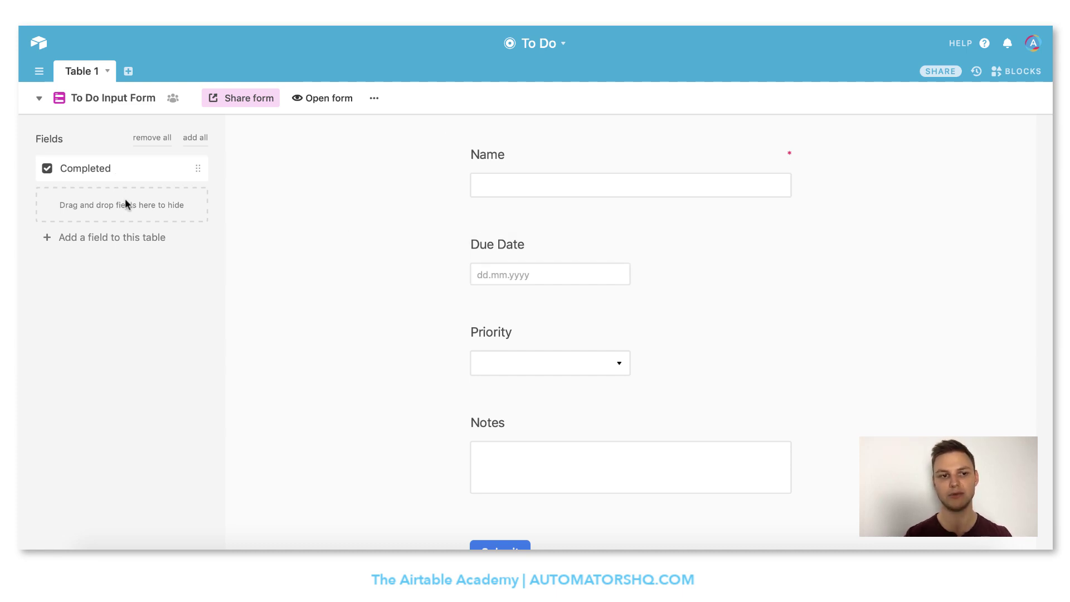
left_click_drag(72, 170, 545, 309)
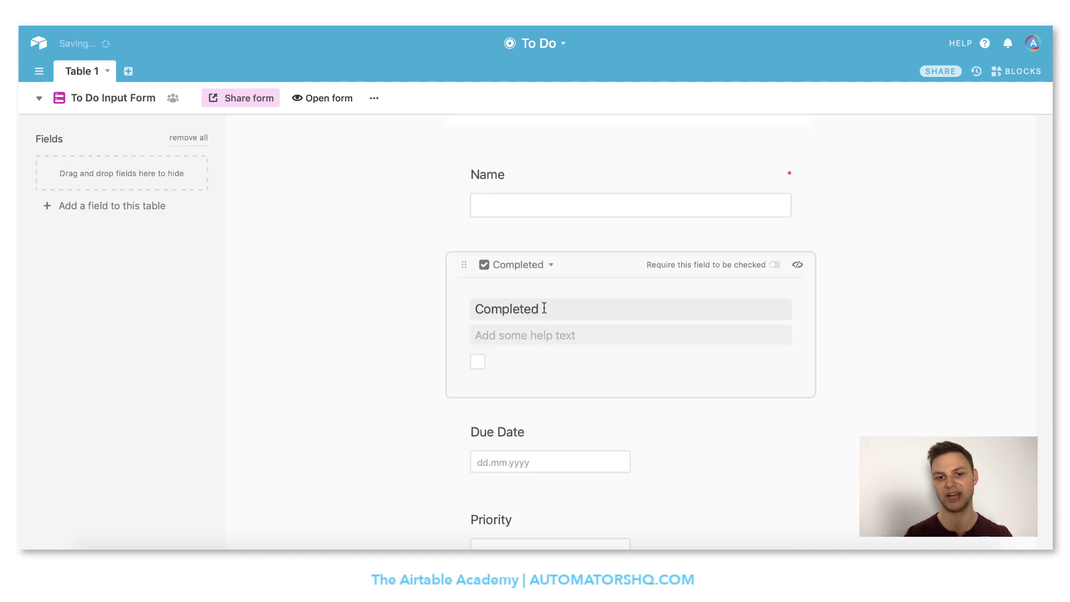
left_click_drag(600, 268, 157, 187)
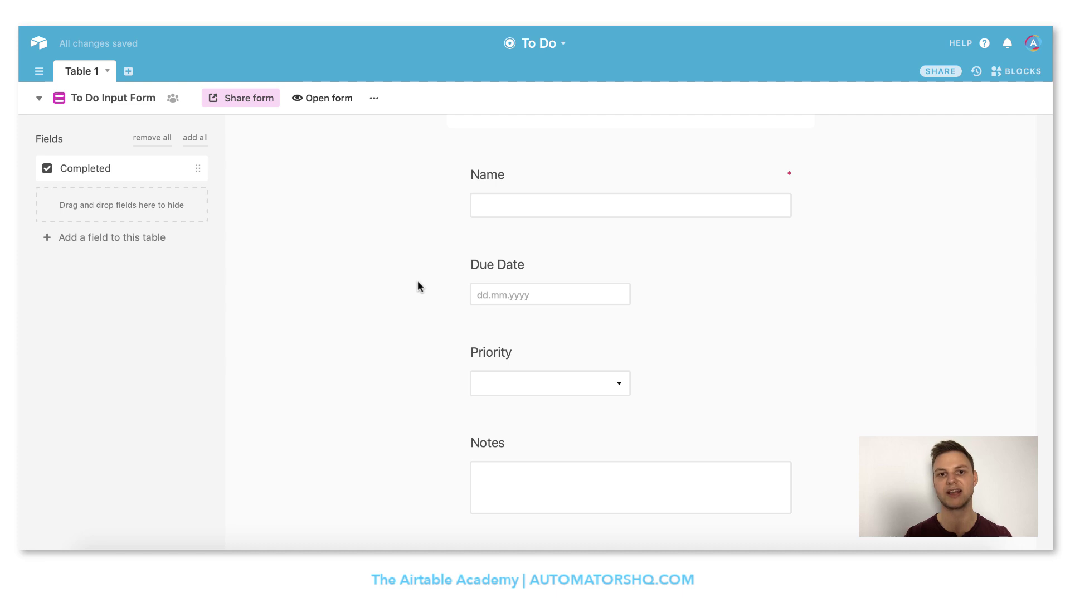
scroll(418, 282, "down", 2)
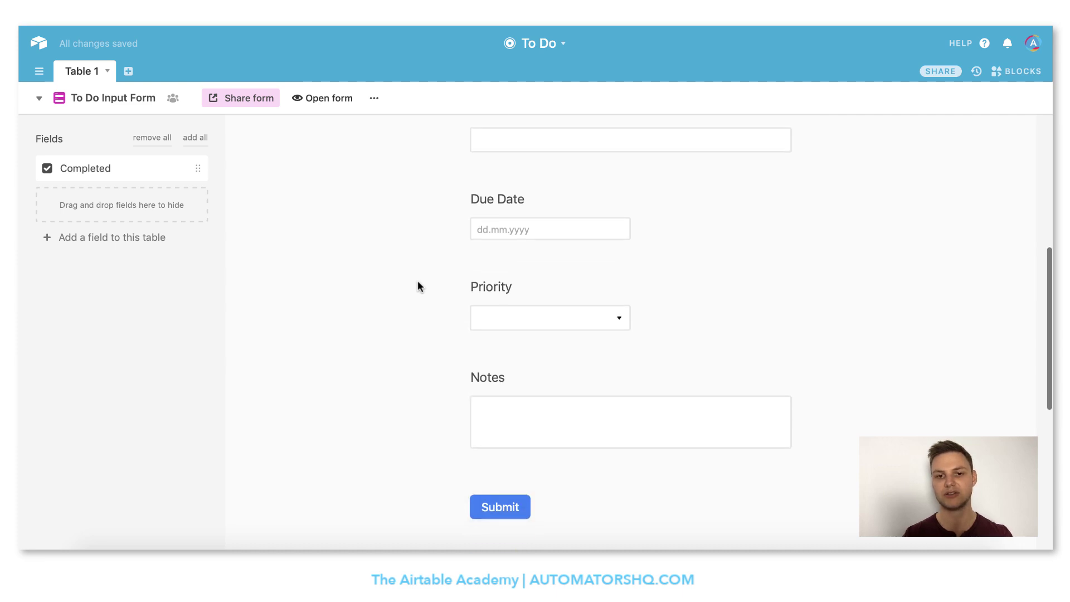
- Make the Due Date field required on the form
left_click(576, 198)
left_click(774, 201)
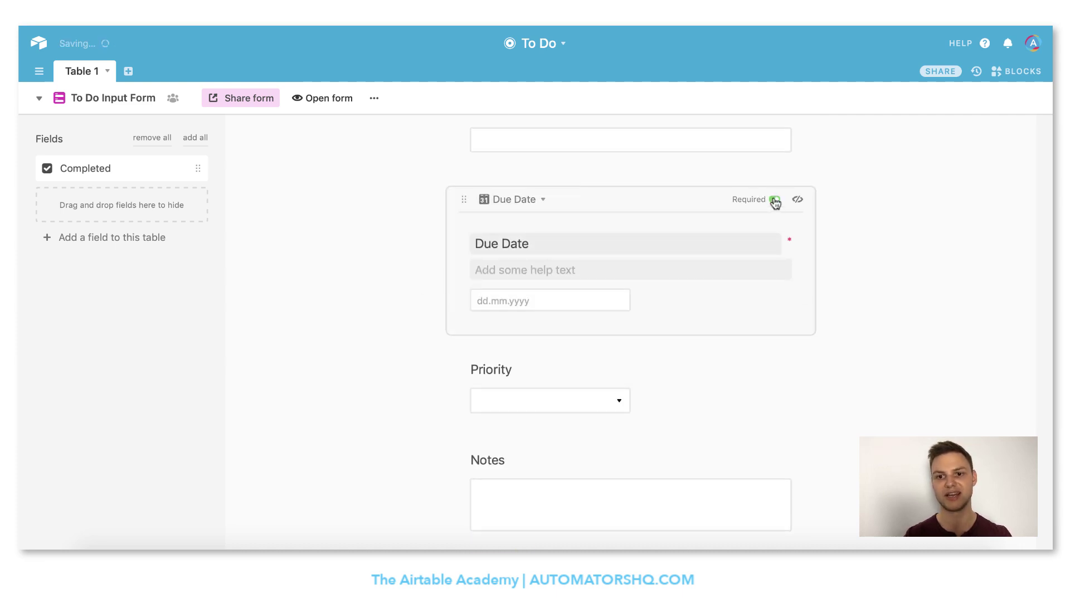
left_click(403, 249)
- Show the Priority field as a list of Urgent, Medium and No Priority
scroll(402, 250, "down", 2)
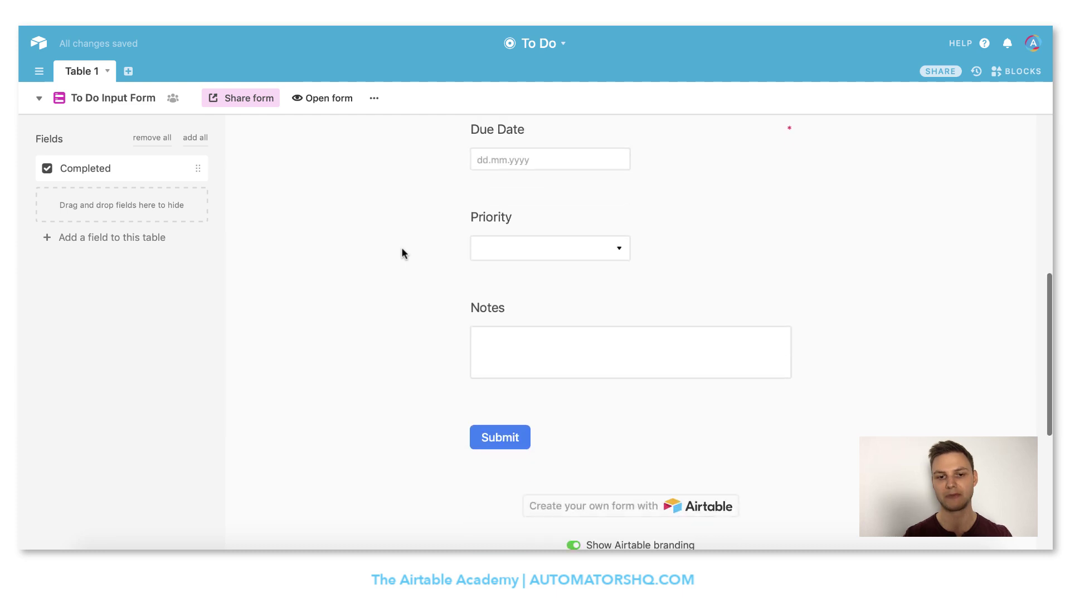
left_click(539, 214)
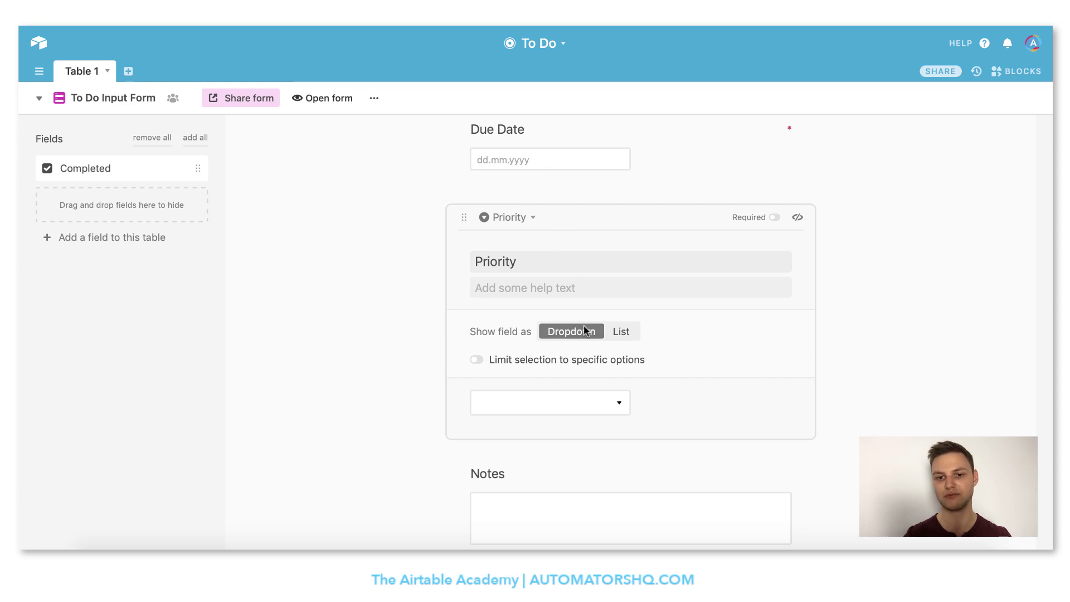
left_click(620, 333)
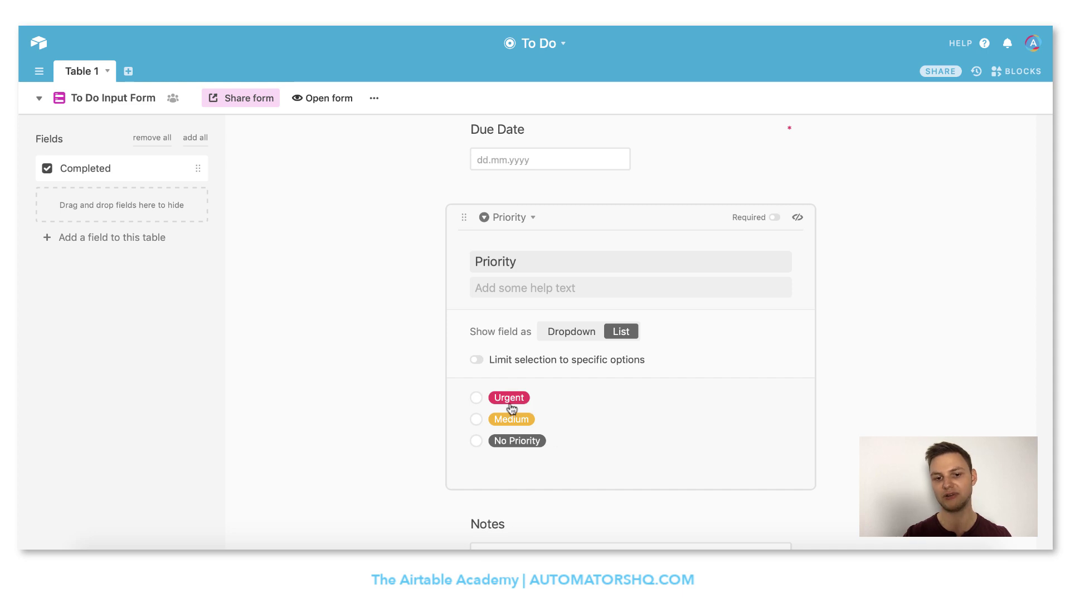
left_click(557, 332)
left_click(620, 407)
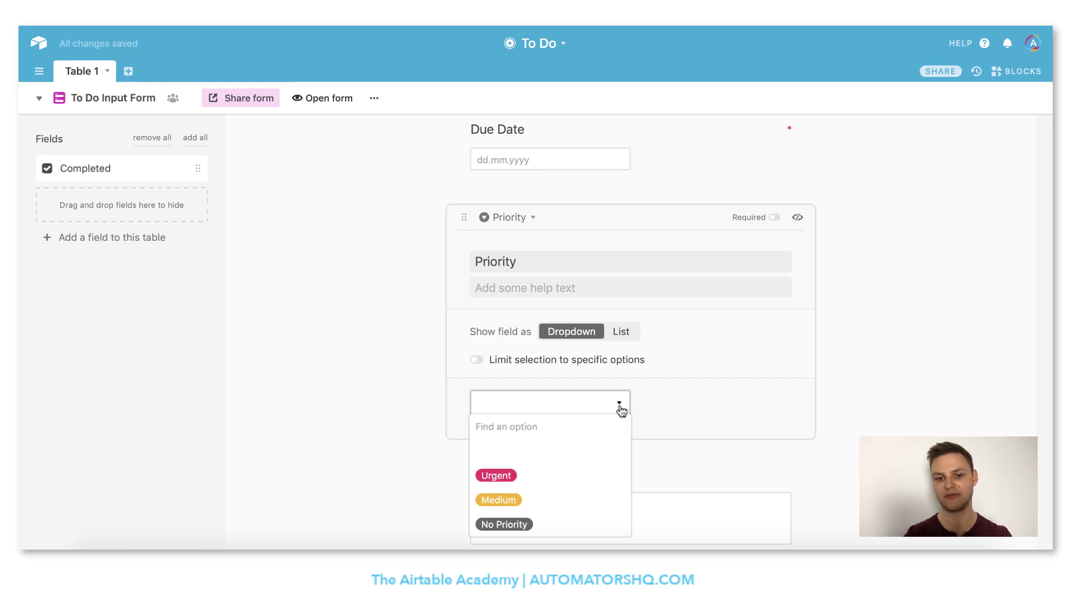
left_click(620, 402)
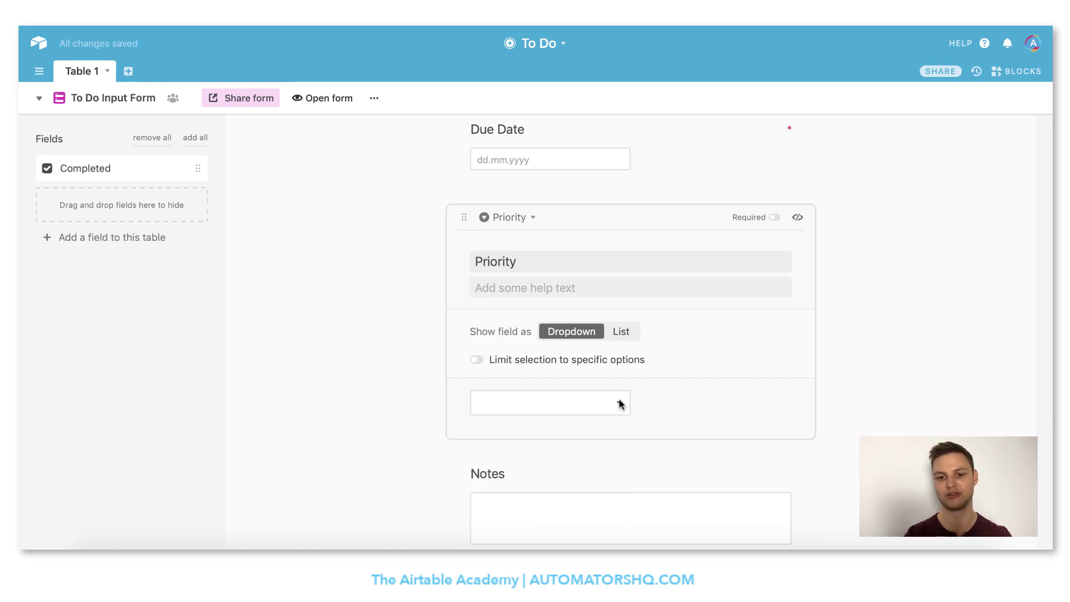
left_click(622, 333)
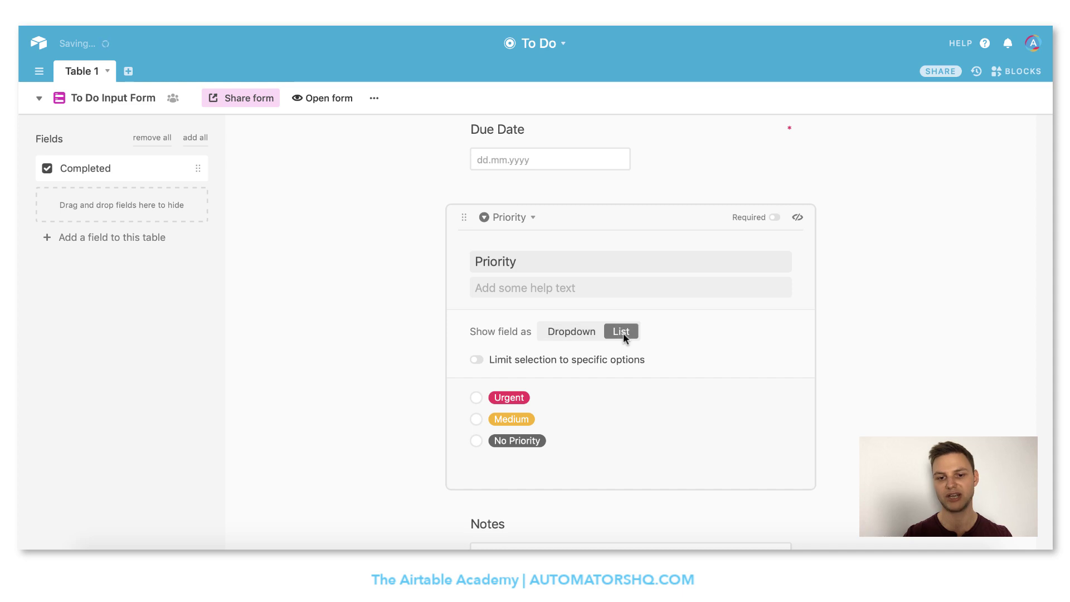
left_click(362, 336)
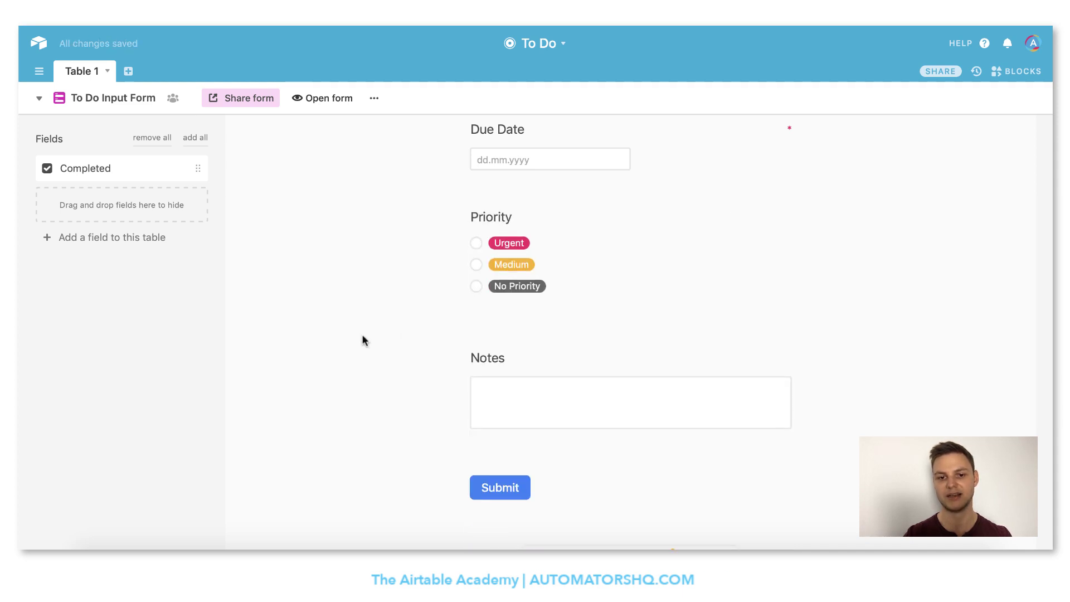
- Turn on 'Submit another response' and 'Show a new blank form after 5 seconds'
scroll(447, 402, "down", 2)
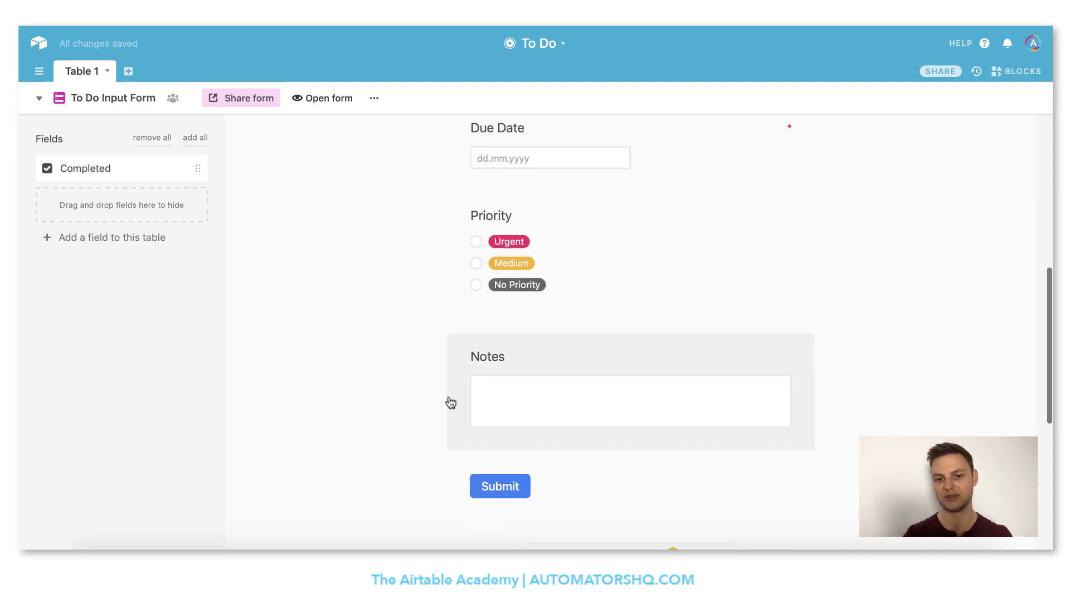
scroll(419, 353, "down", 4)
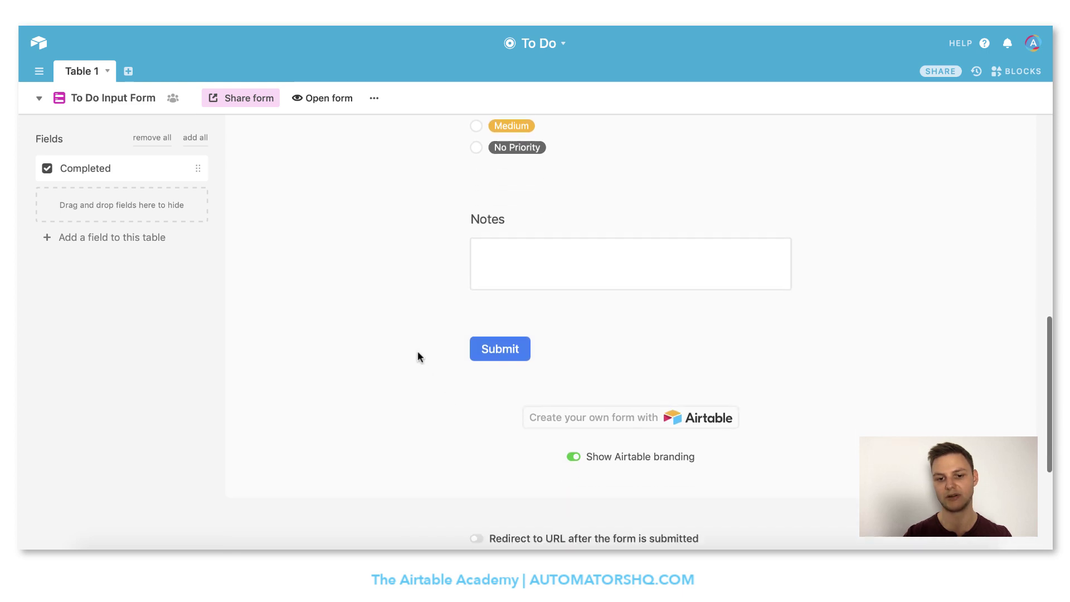
scroll(419, 357, "down", 3)
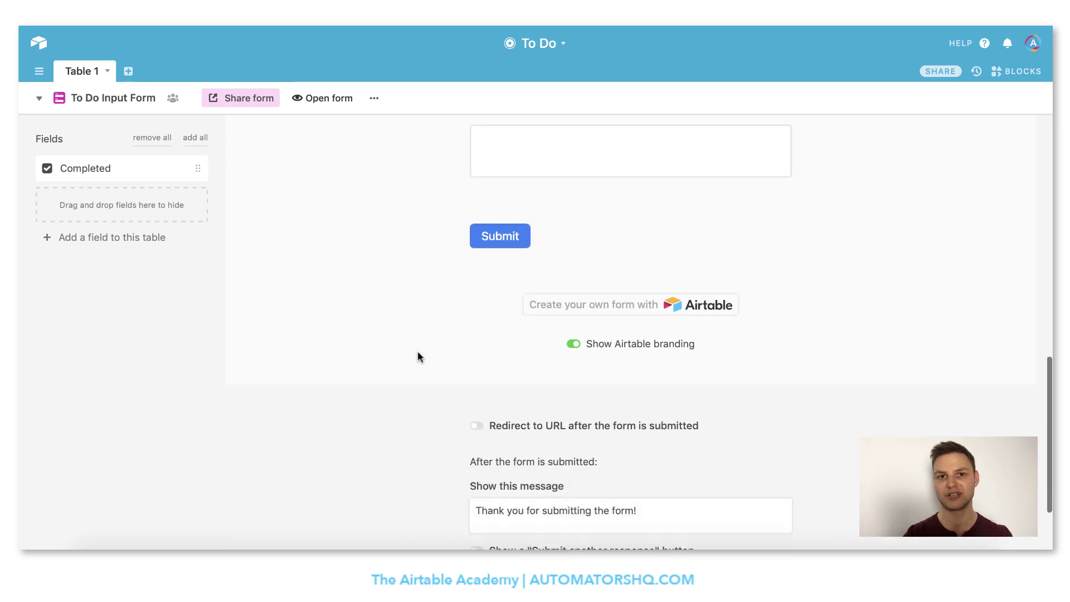
scroll(419, 356, "down", 3)
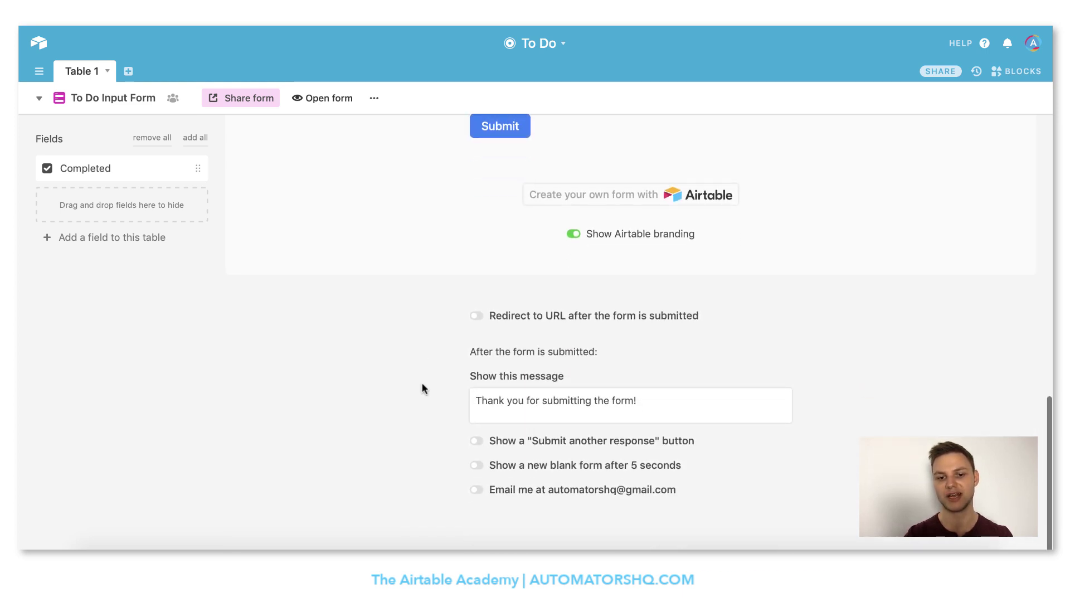
left_click(477, 442)
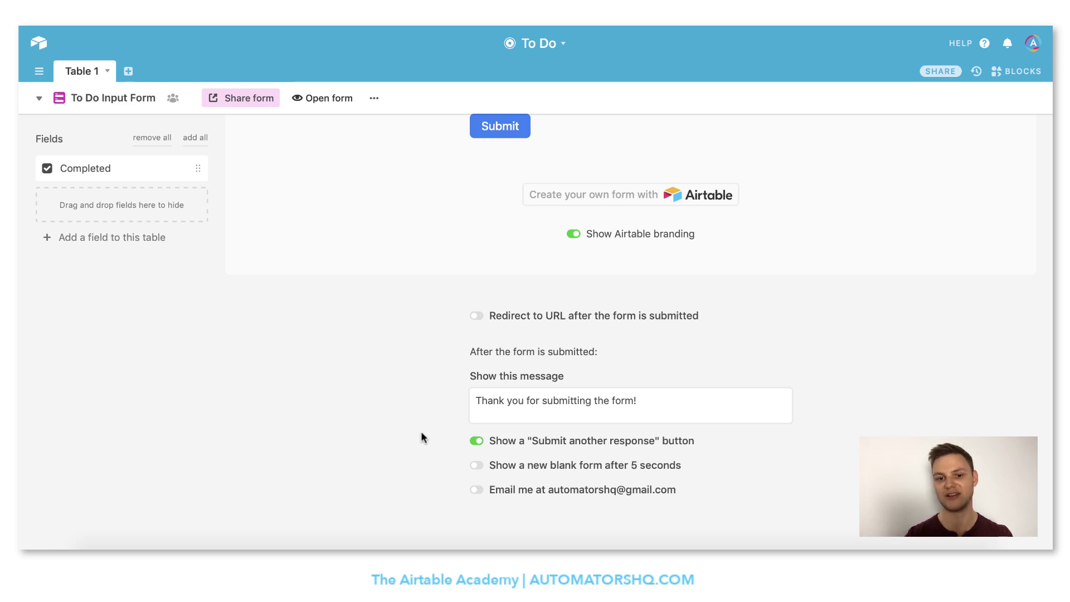
left_click(481, 469)
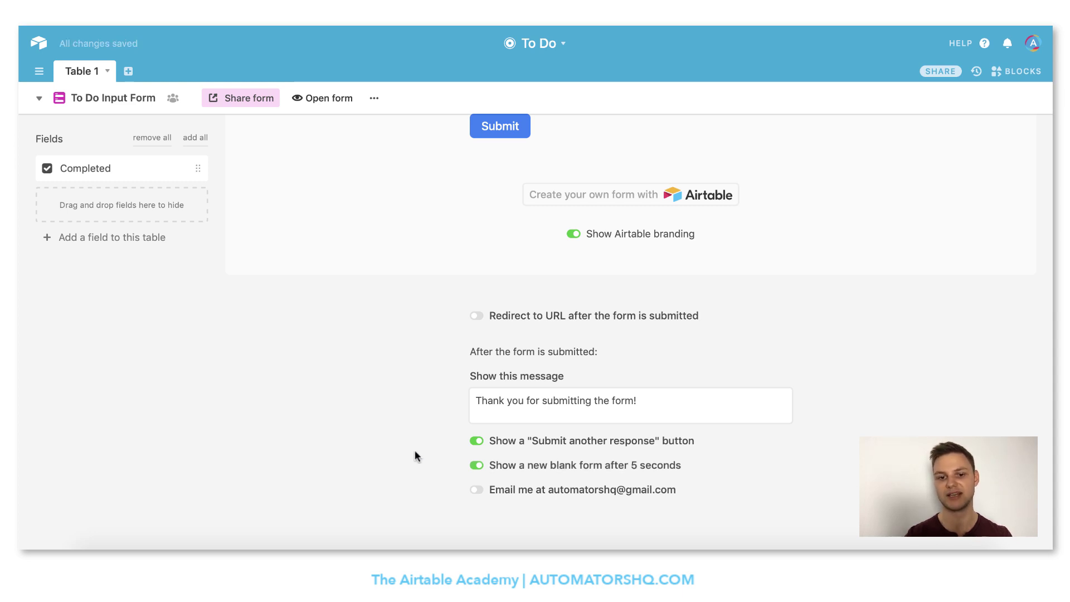
- Open the live To Do Input Form in a new window
scroll(415, 456, "up", 15)
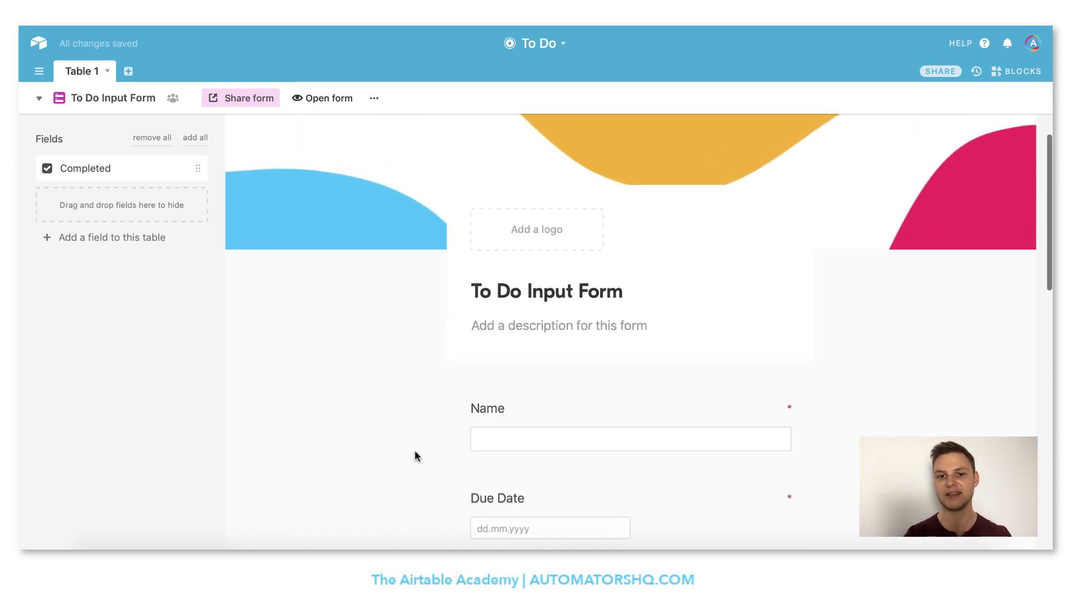
scroll(415, 455, "up", 2)
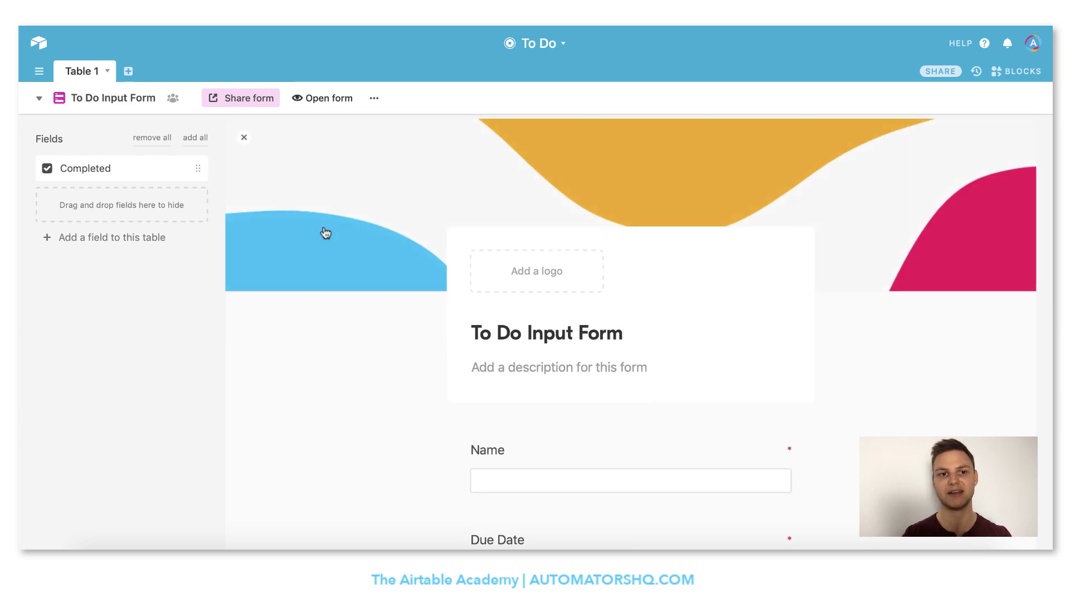
left_click(317, 103)
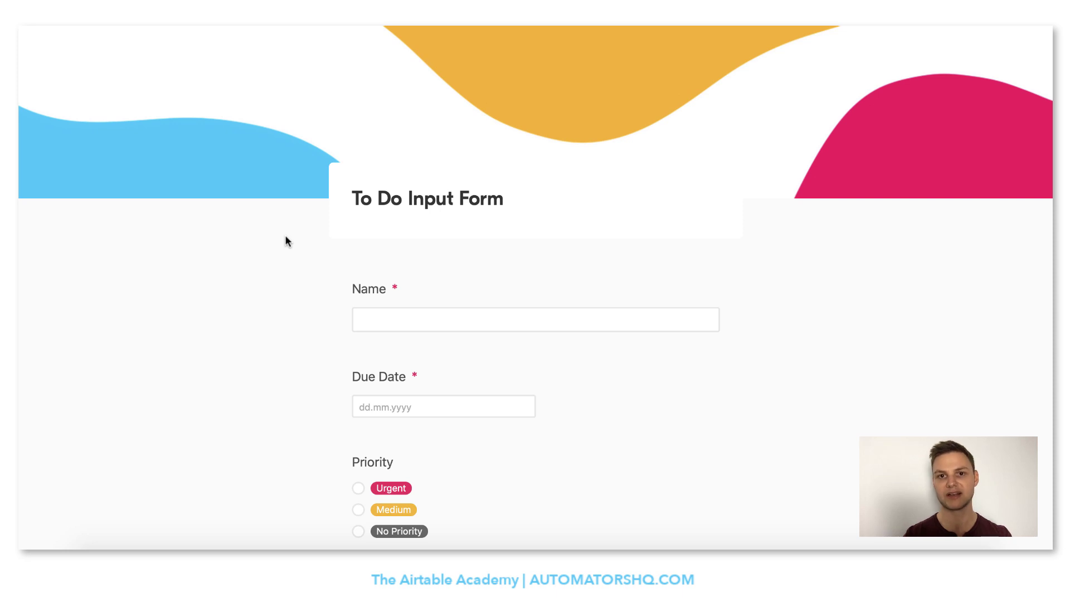
- Fill in the form with task 'Walk the dog', due 2 September 2019, Urgent priority
scroll(286, 239, "down", 1)
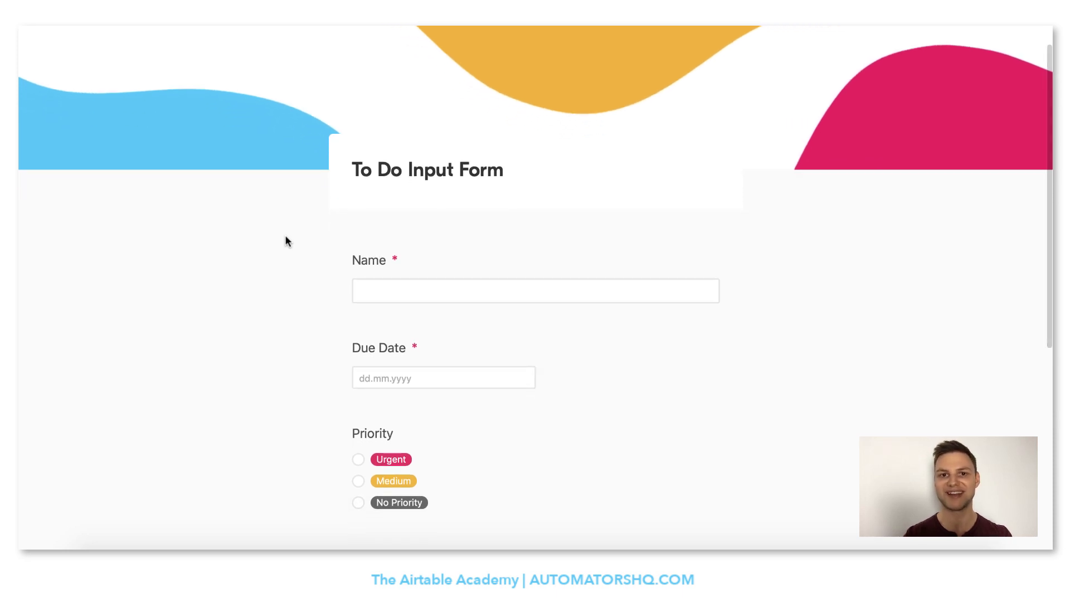
scroll(285, 235, "down", 3)
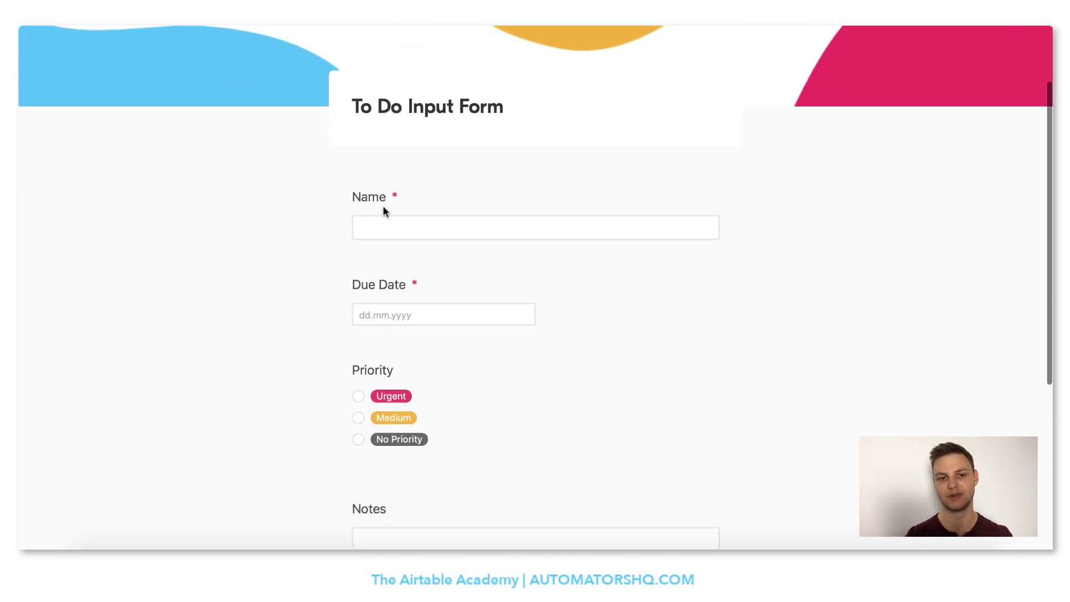
left_click(390, 223)
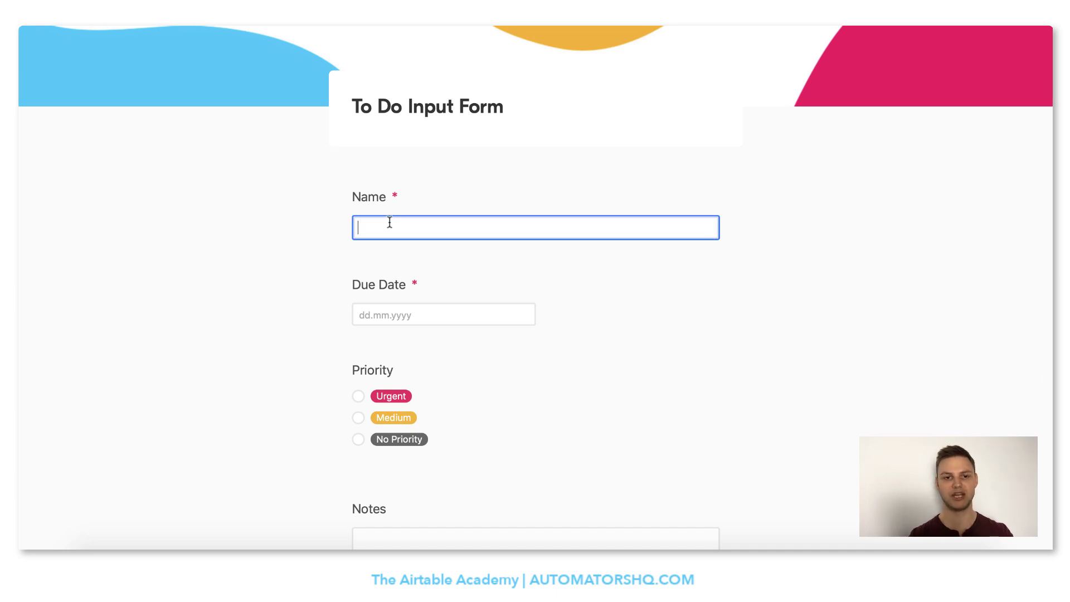
type("Walk the ")
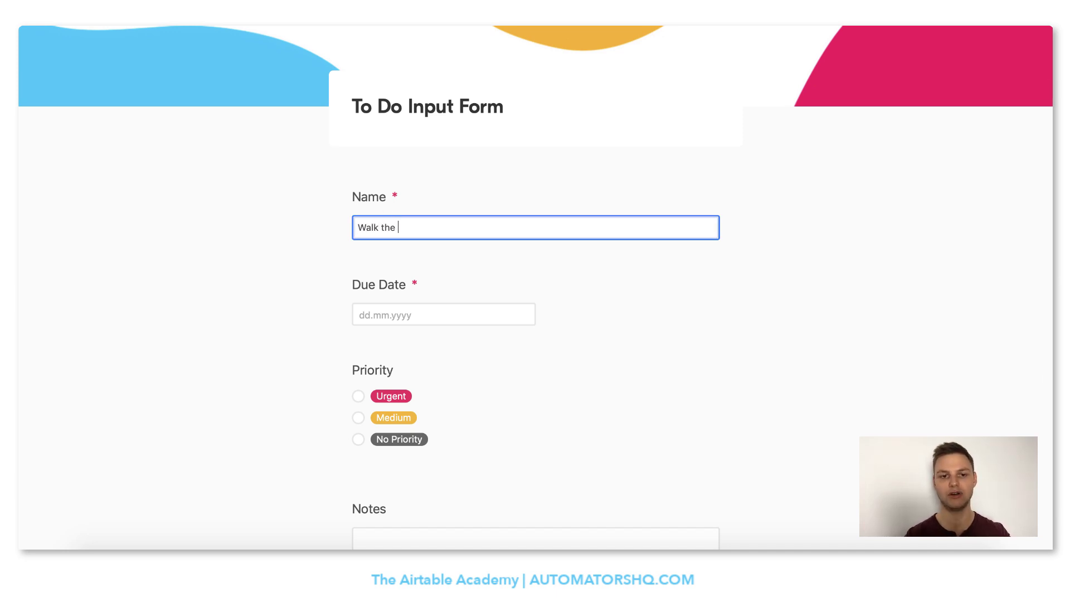
type("dog")
left_click(438, 310)
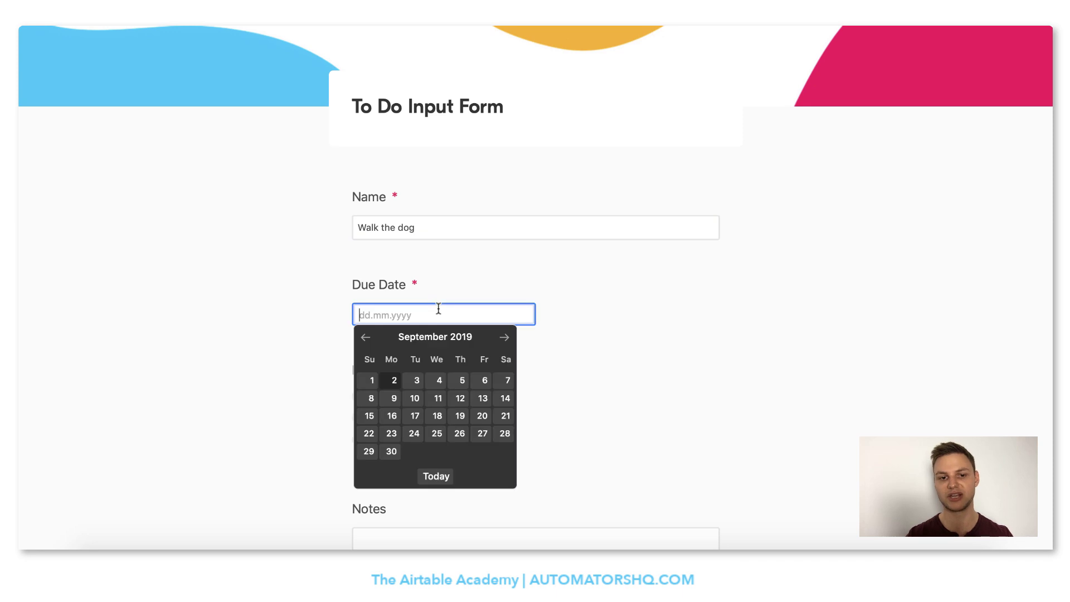
left_click(392, 379)
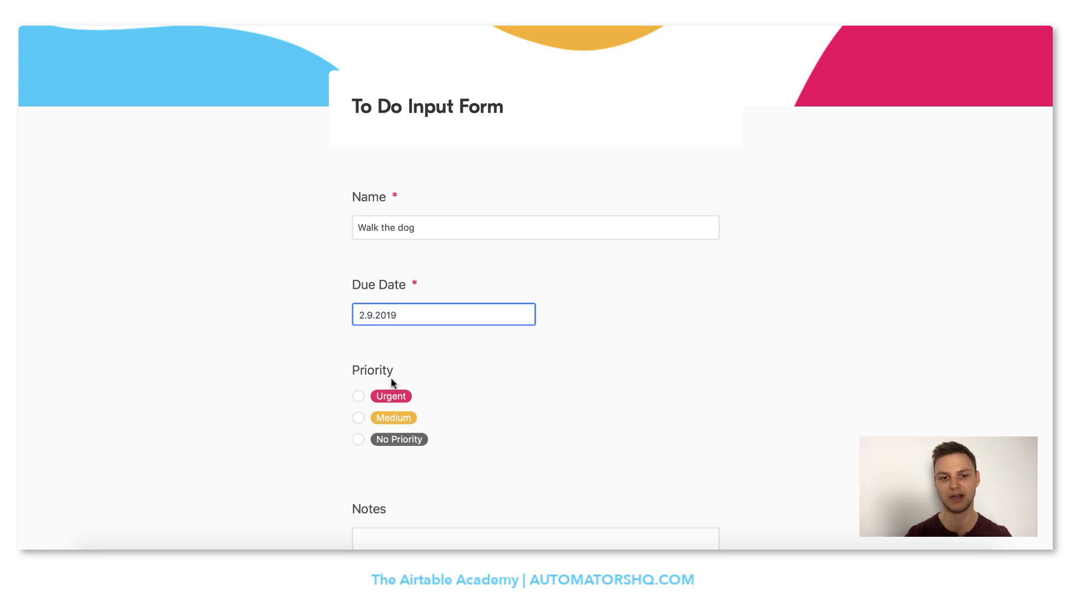
left_click(359, 397)
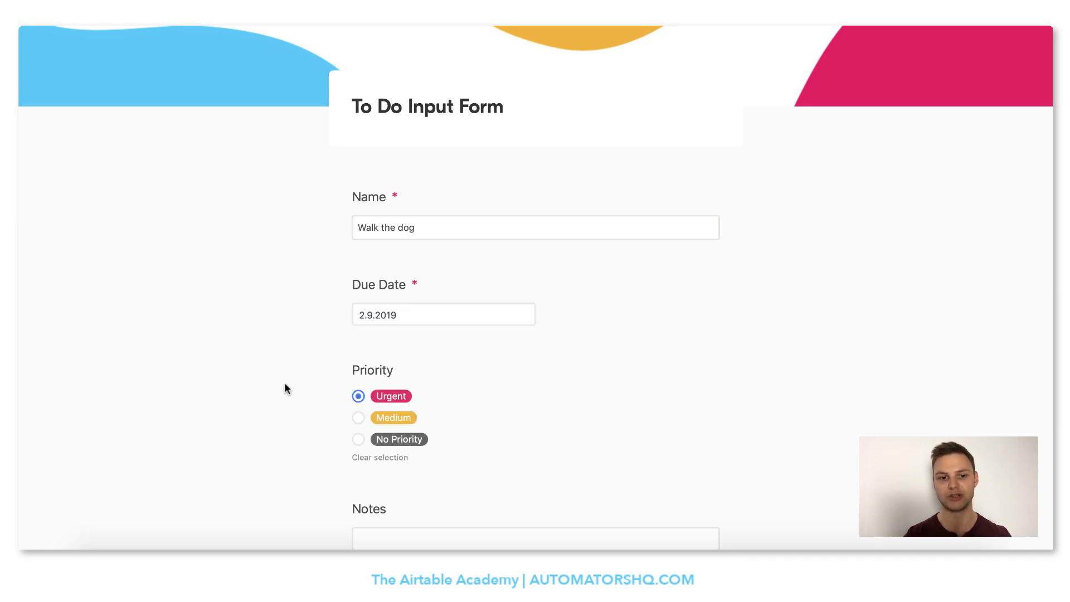
- Submit the 'Walk the dog' entry and bring up a blank form for another response
scroll(284, 385, "down", 3)
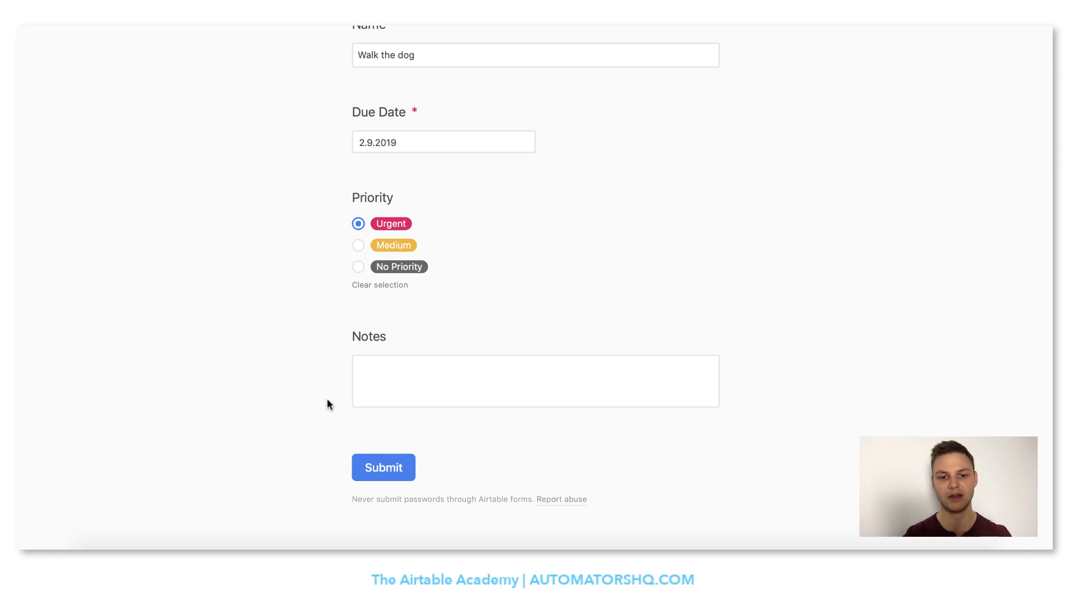
left_click(362, 467)
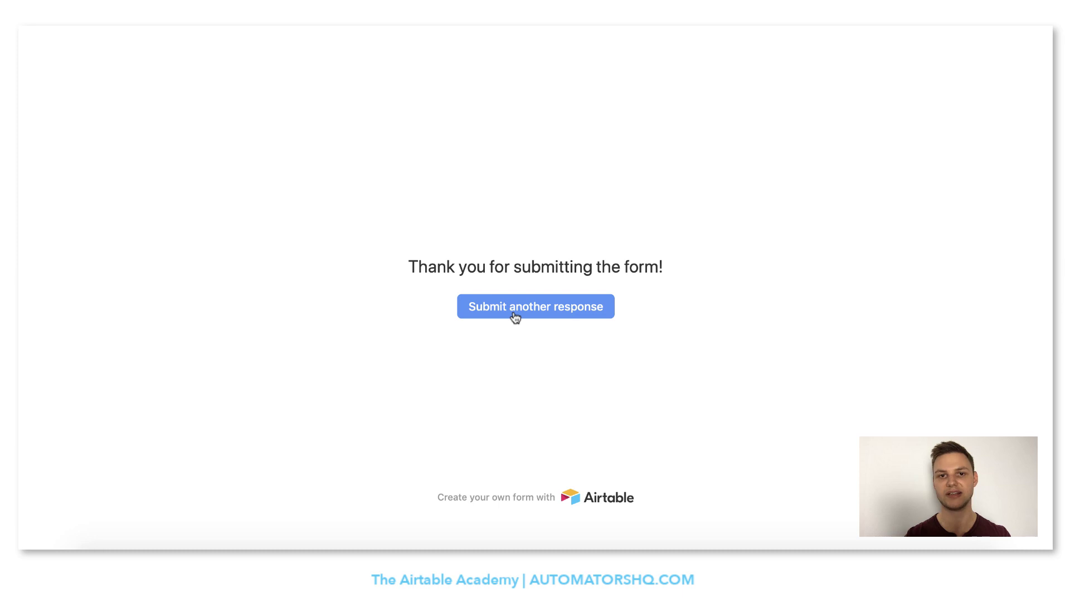
left_click(515, 317)
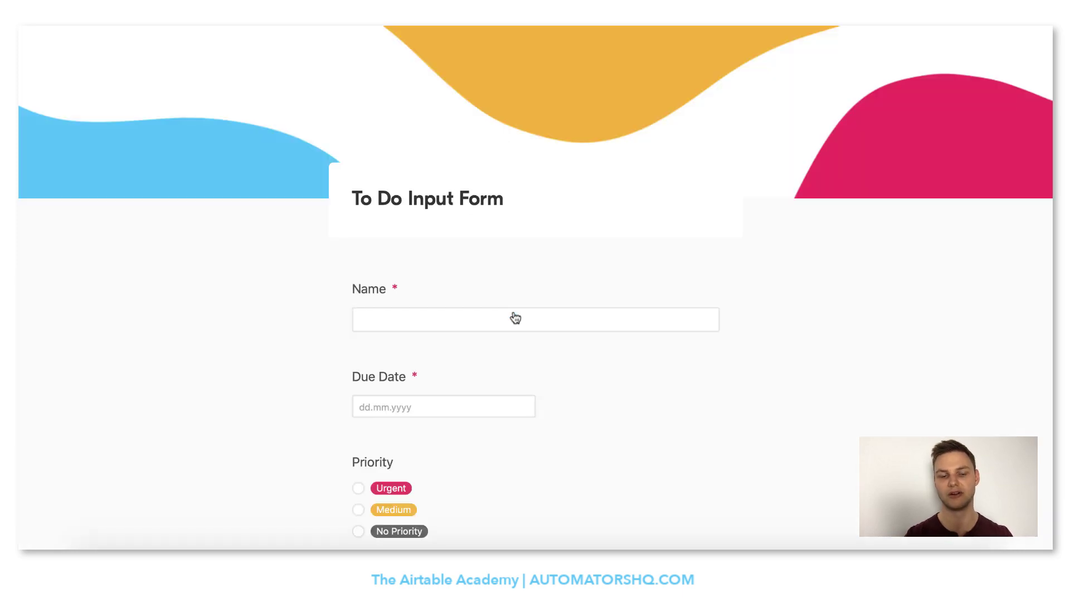
- Enter task 'Upload the airtable tutorial', due 3 September 2019, with Medium priority
left_click(366, 315)
left_click(366, 315)
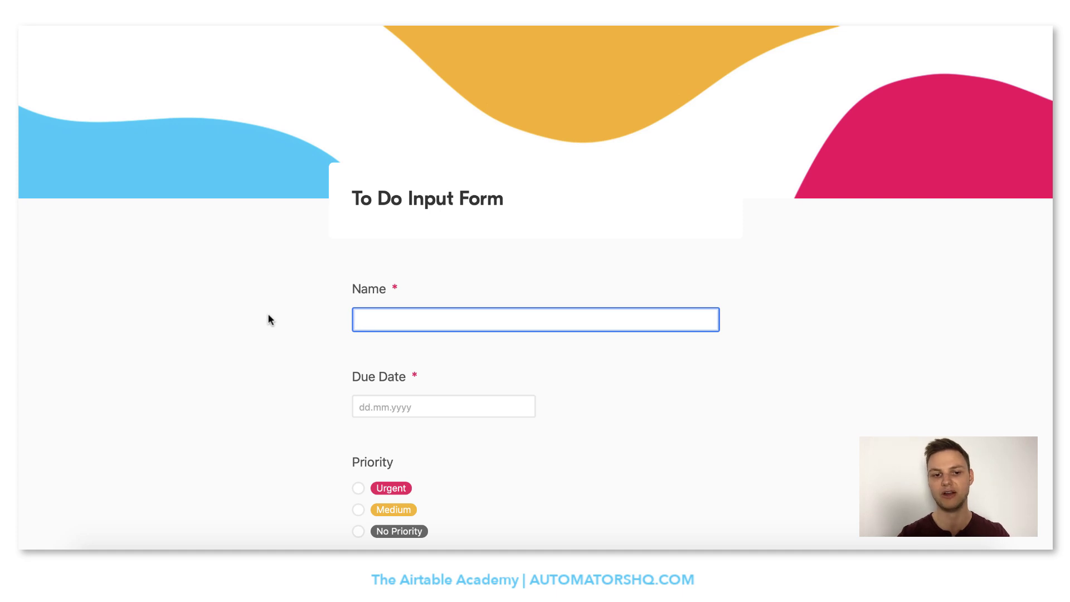
type("Upl")
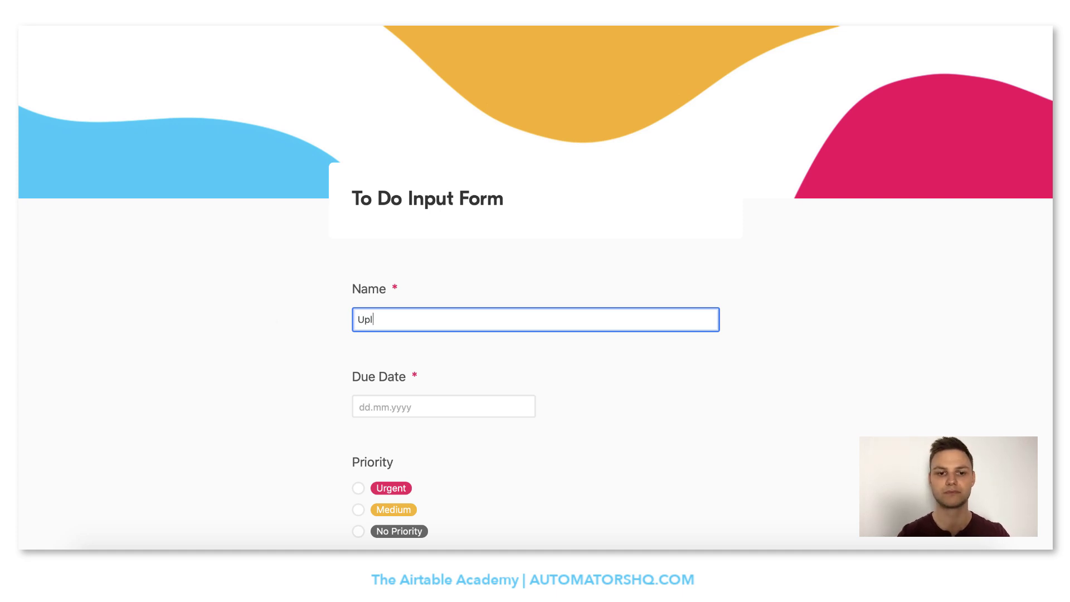
type("oad the a")
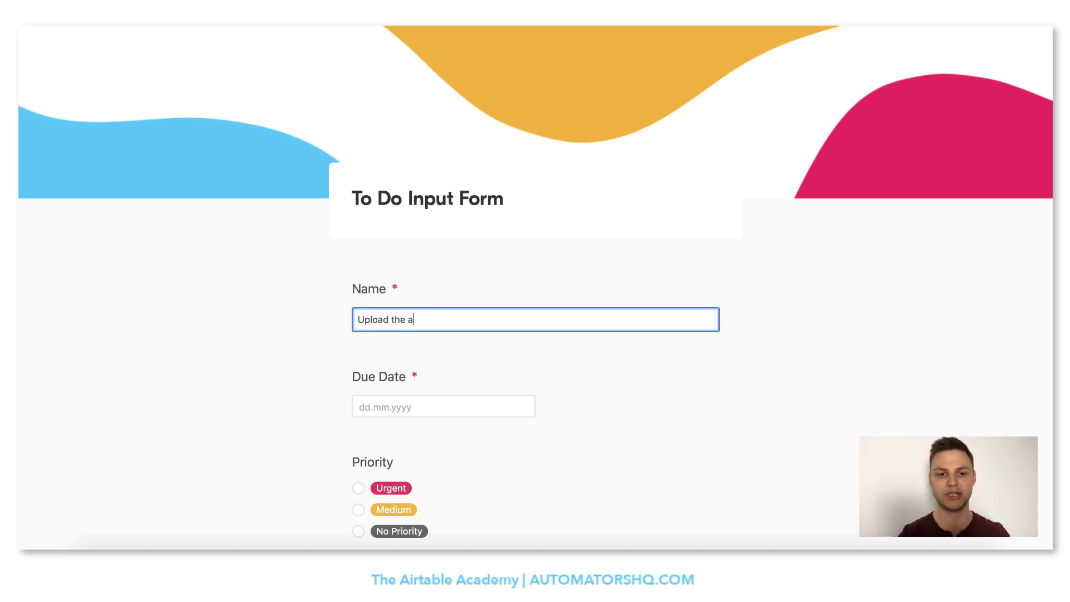
type("irtable t")
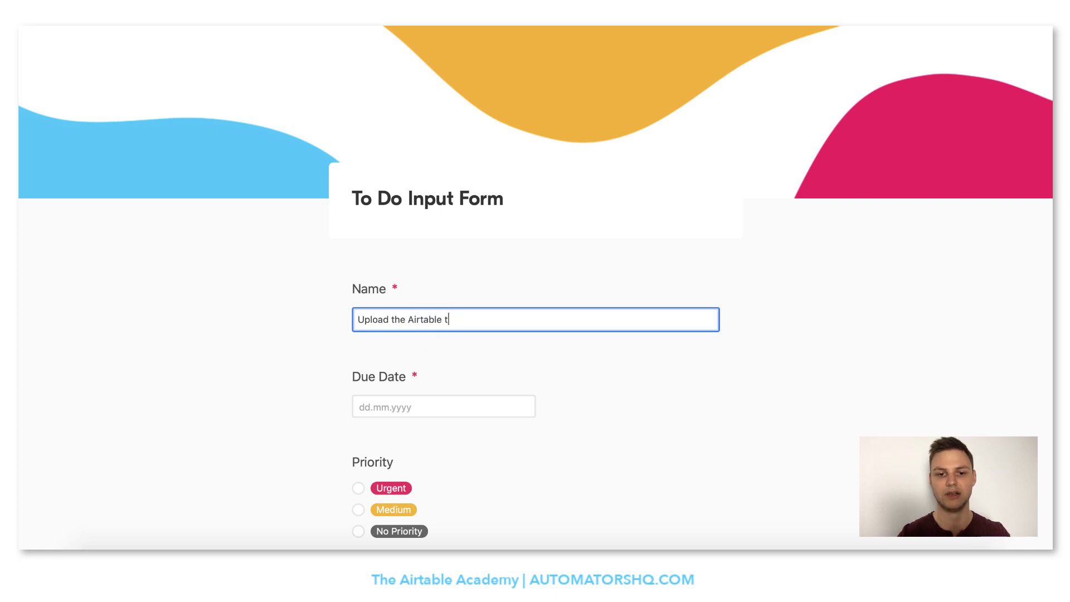
type("utorial")
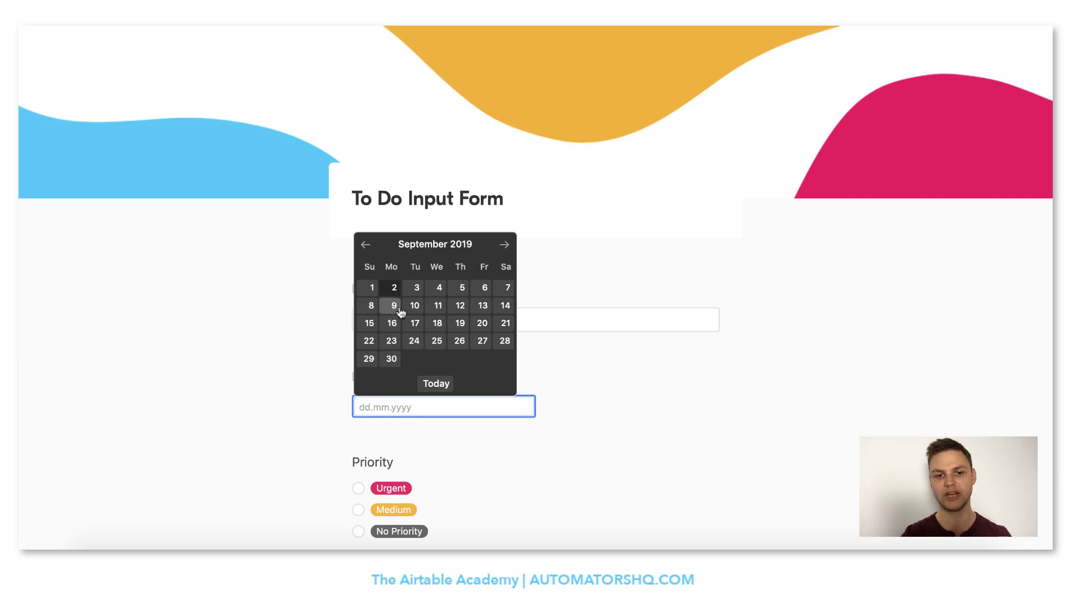
left_click(412, 286)
scroll(337, 386, "down", 3)
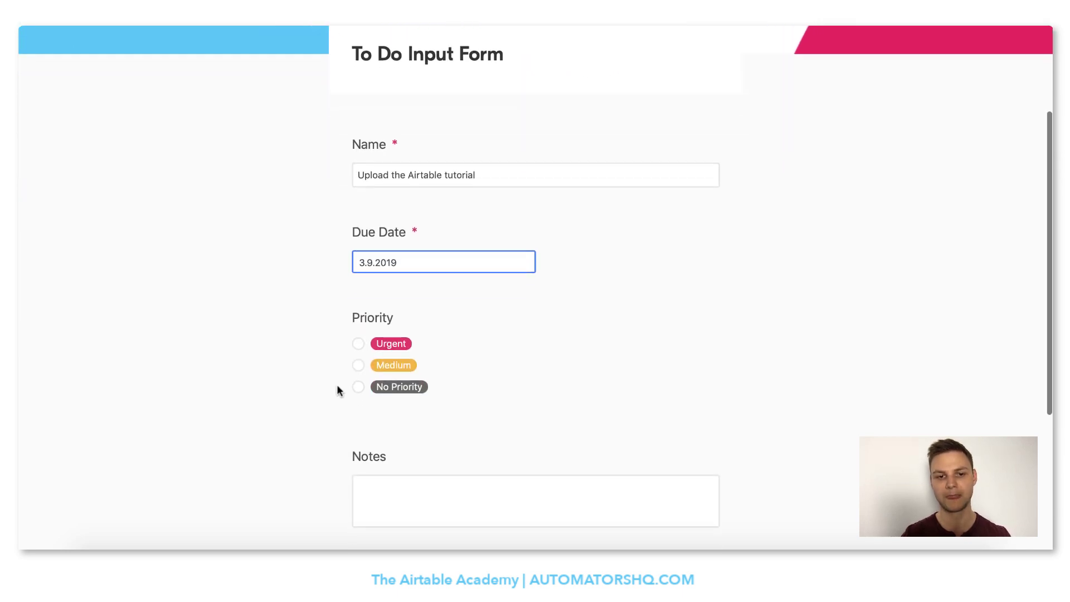
left_click(365, 353)
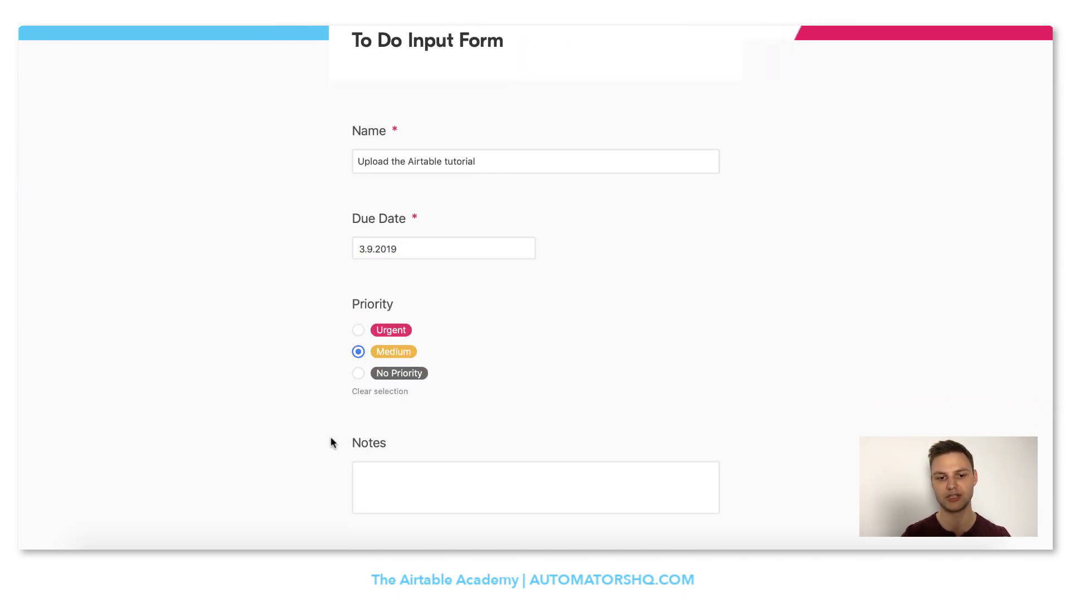
- Submit the tutorial task and open a fresh empty form
scroll(320, 434, "down", 3)
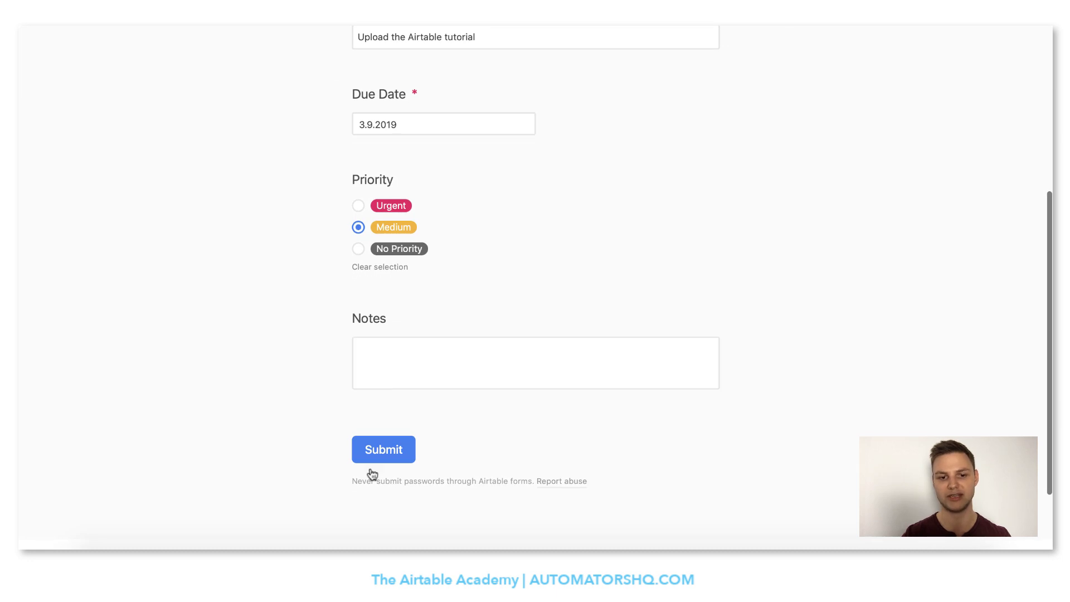
left_click(375, 451)
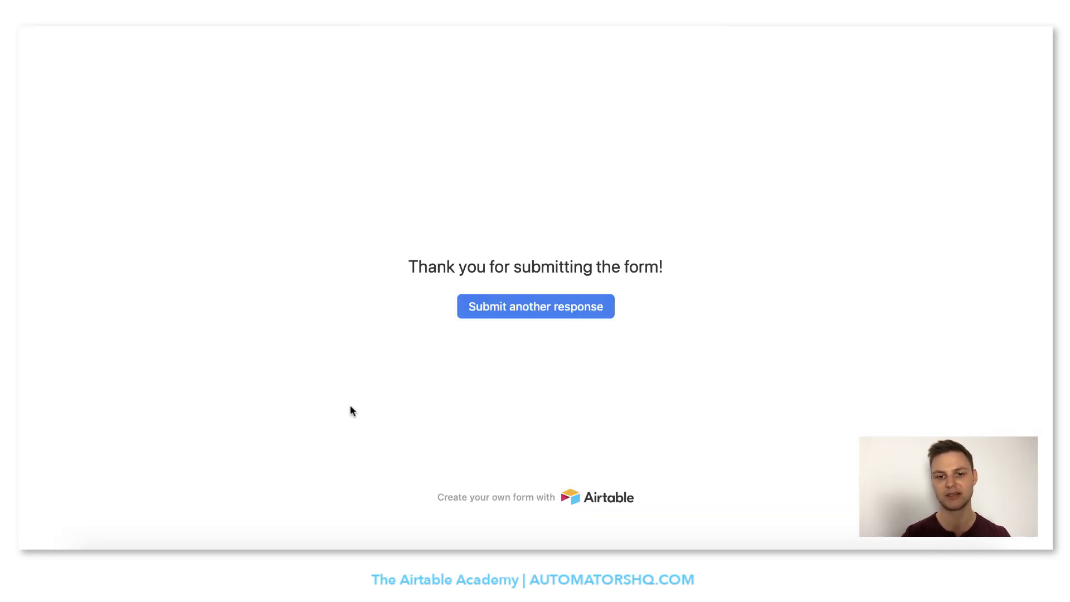
left_click(500, 316)
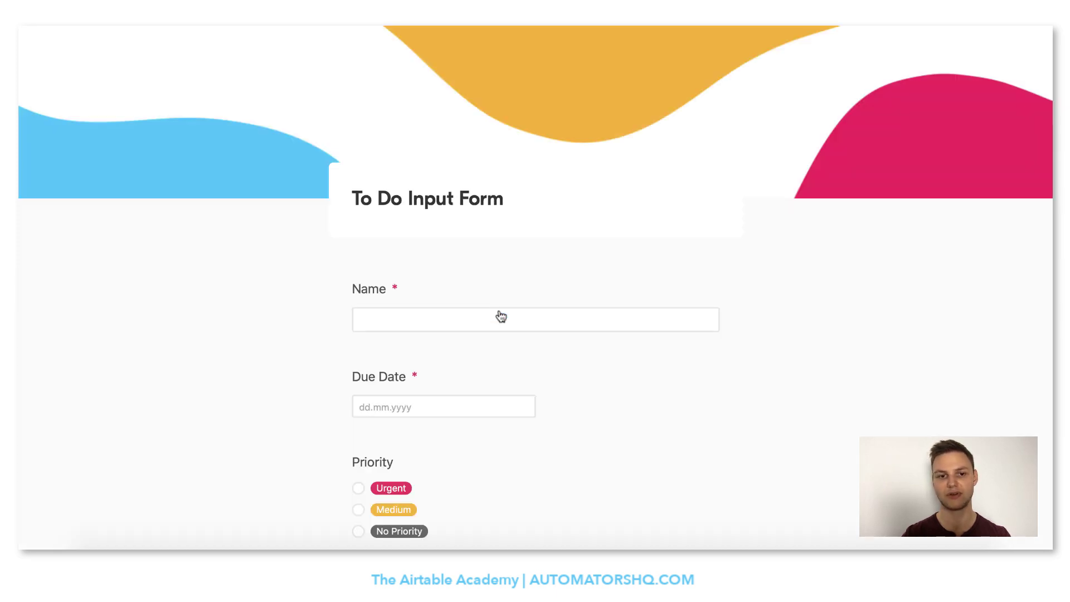
- Enter task 'Write an email to my boss', due 9 September 2019, with Medium priority
scroll(298, 329, "down", 2)
left_click(381, 218)
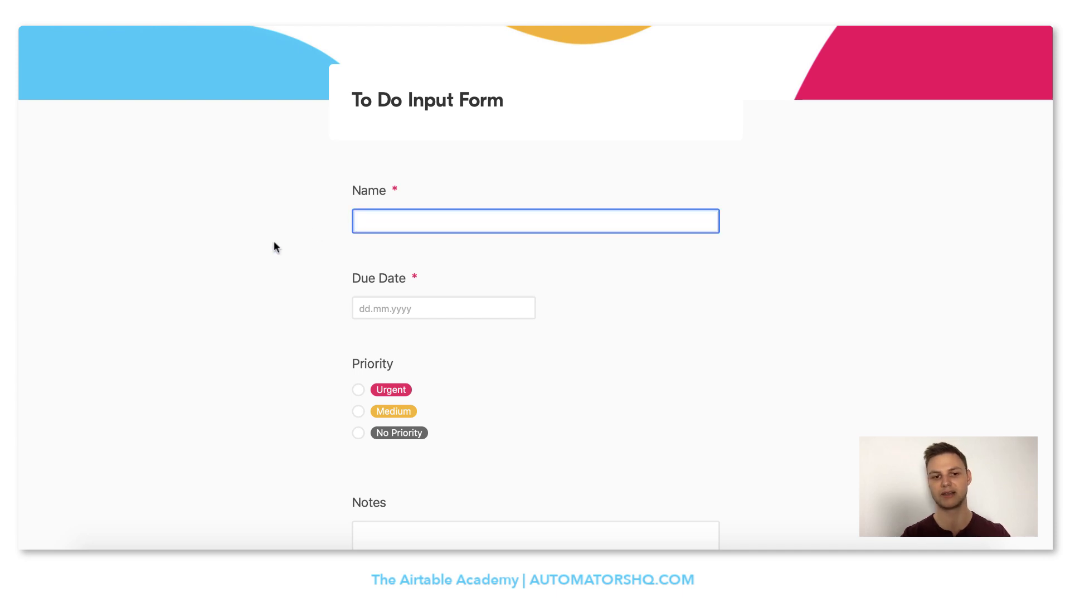
type("Write ")
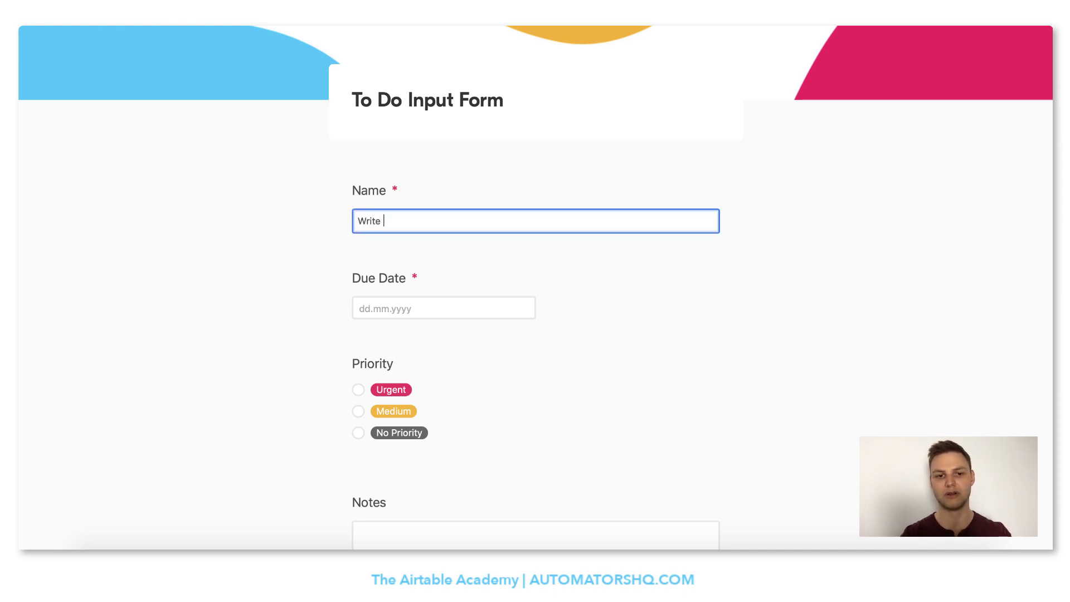
type("an email ")
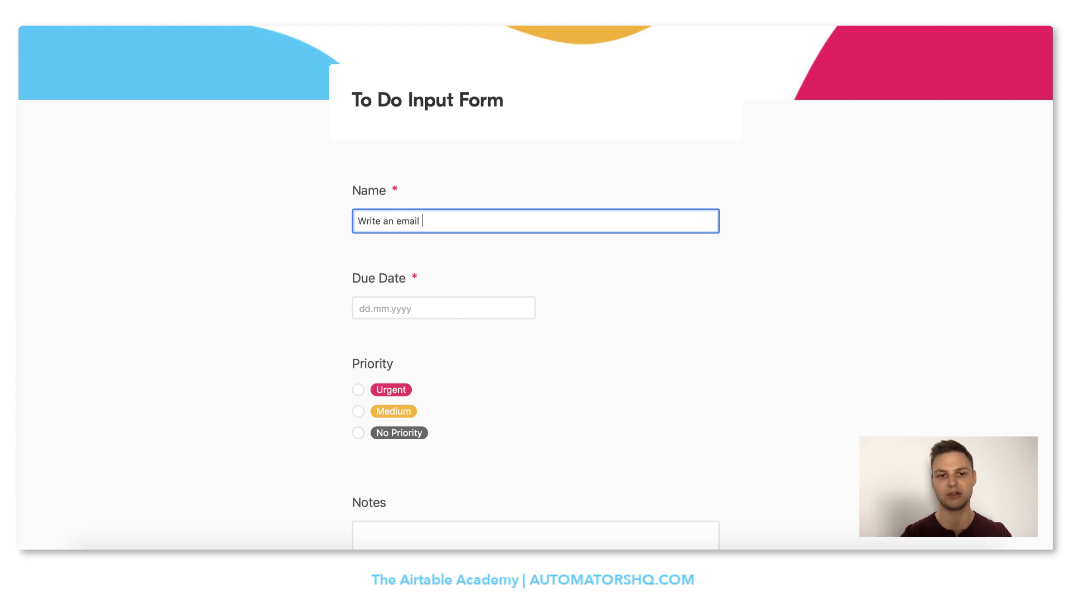
type("to my boss")
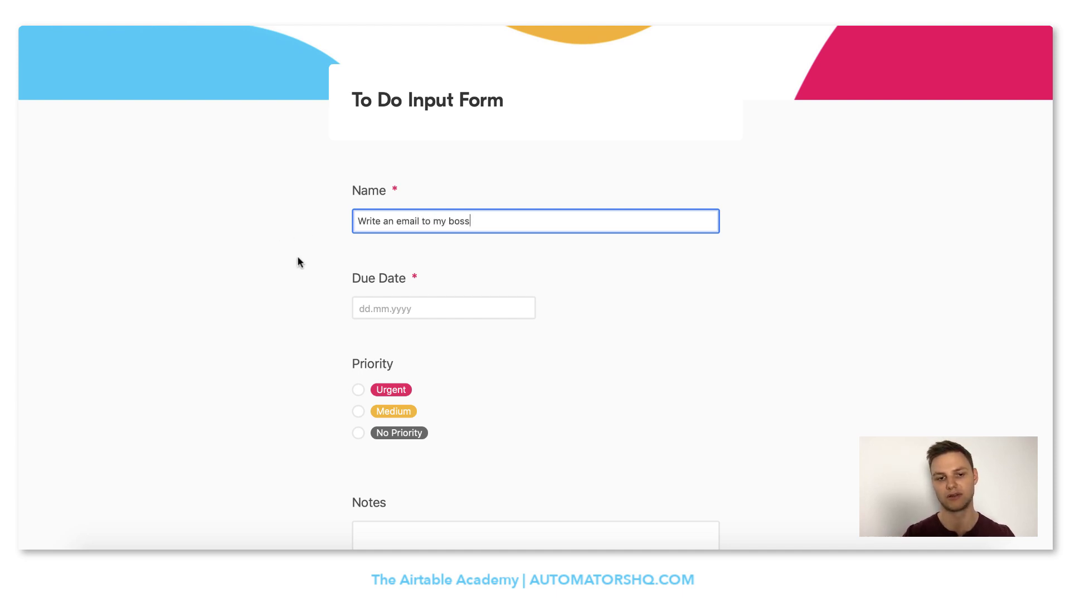
left_click(360, 309)
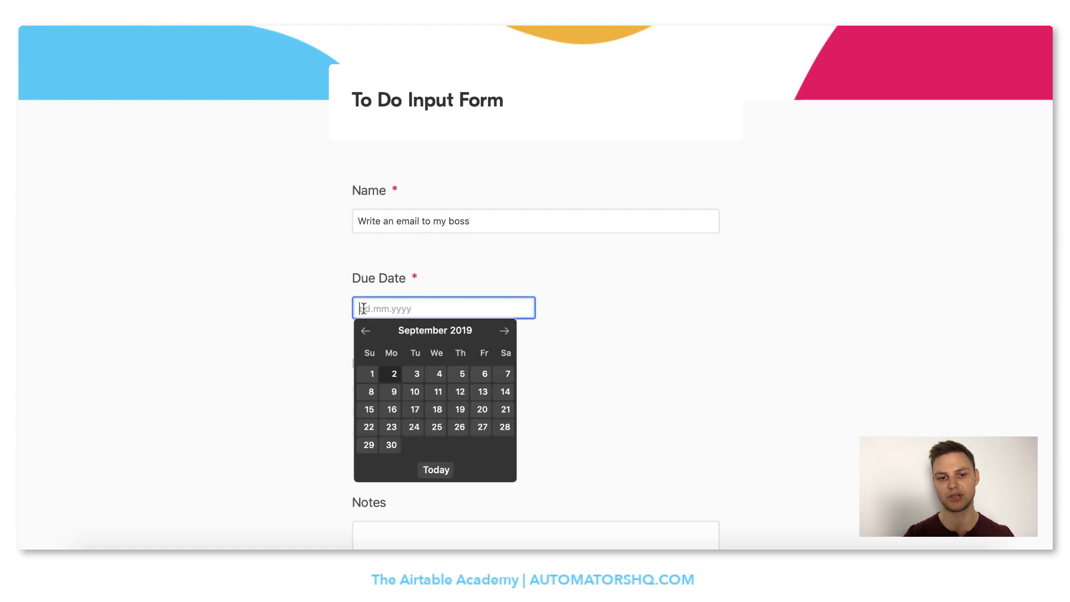
left_click(392, 391)
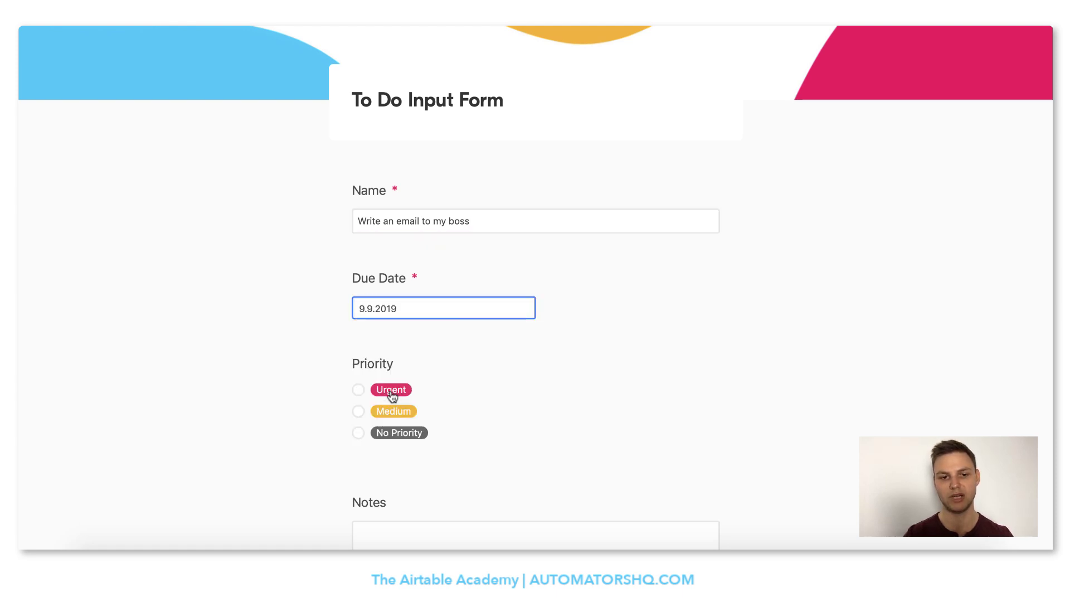
scroll(336, 415, "down", 2)
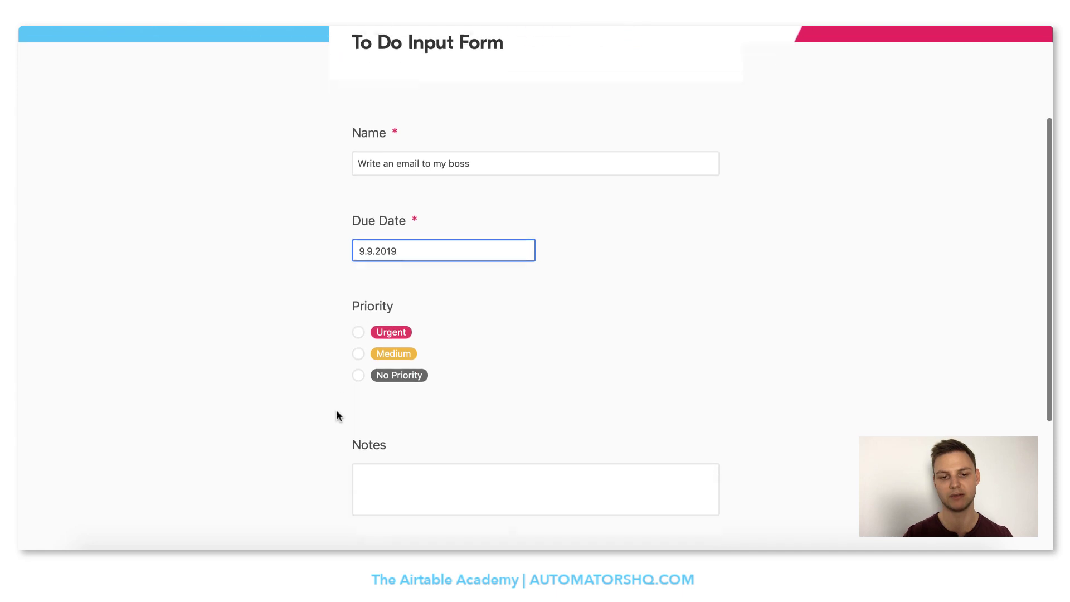
scroll(337, 416, "down", 1)
left_click(359, 350)
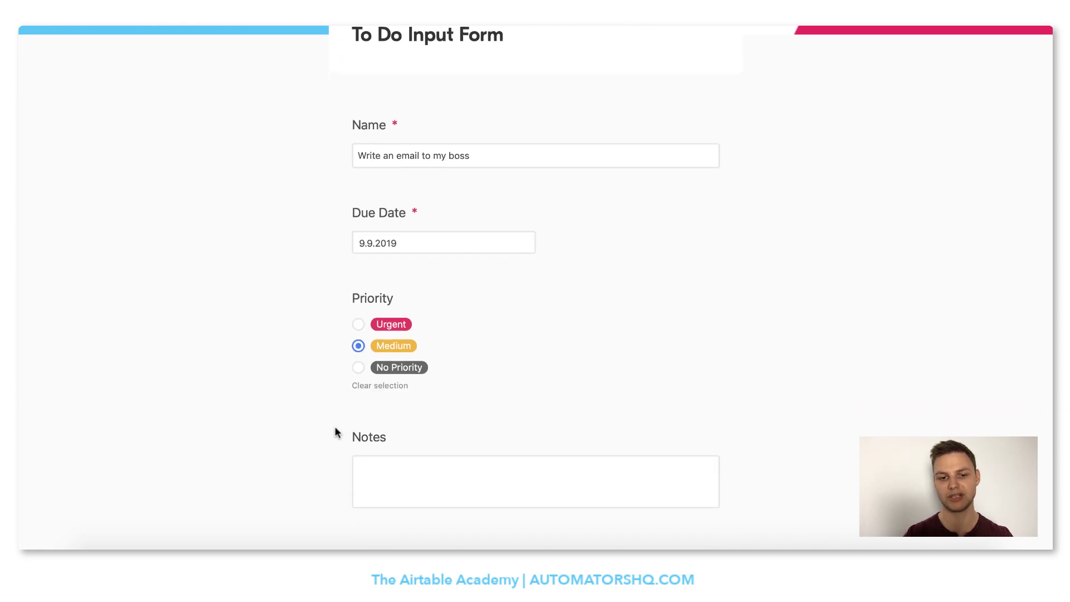
- Submit the email task, then close the live form to return to the form builder
scroll(335, 430, "down", 5)
left_click(381, 430)
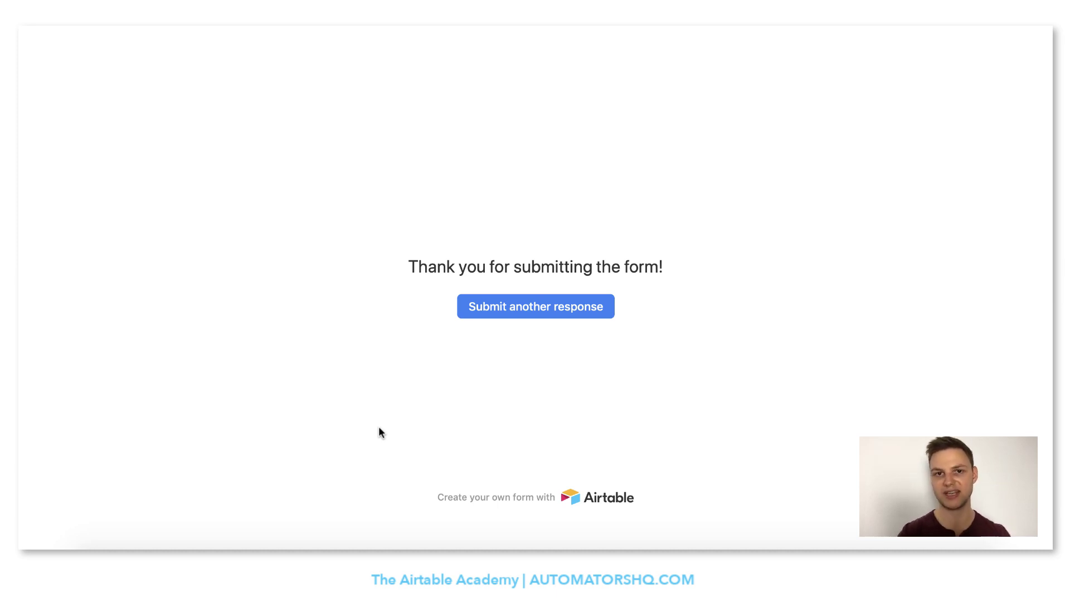
key("super+r")
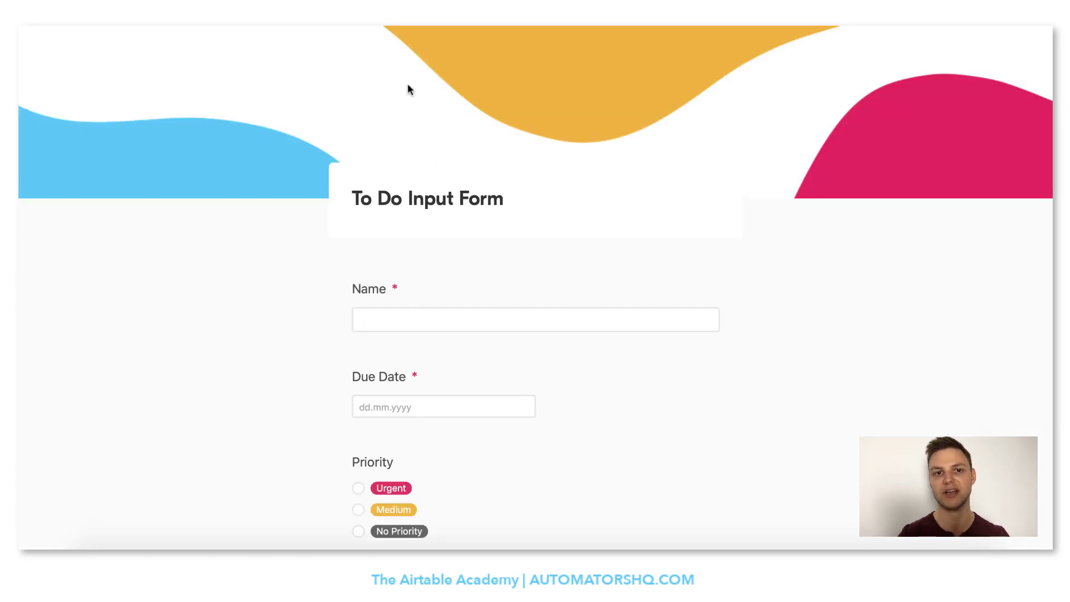
key("super+w")
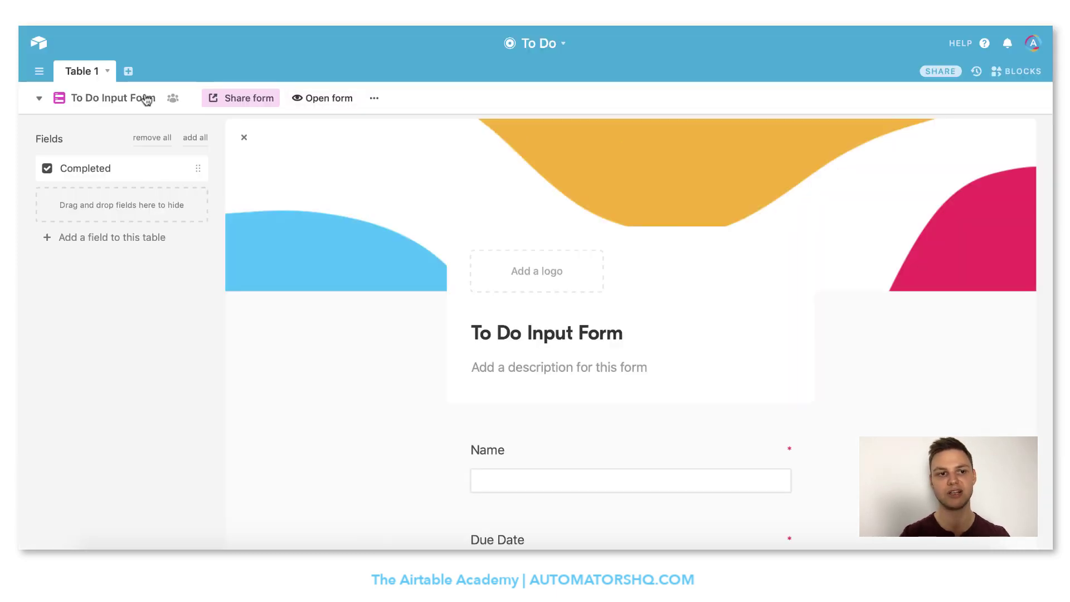
- Switch to Grid view and delete the three empty records in rows 1–3
left_click(125, 104)
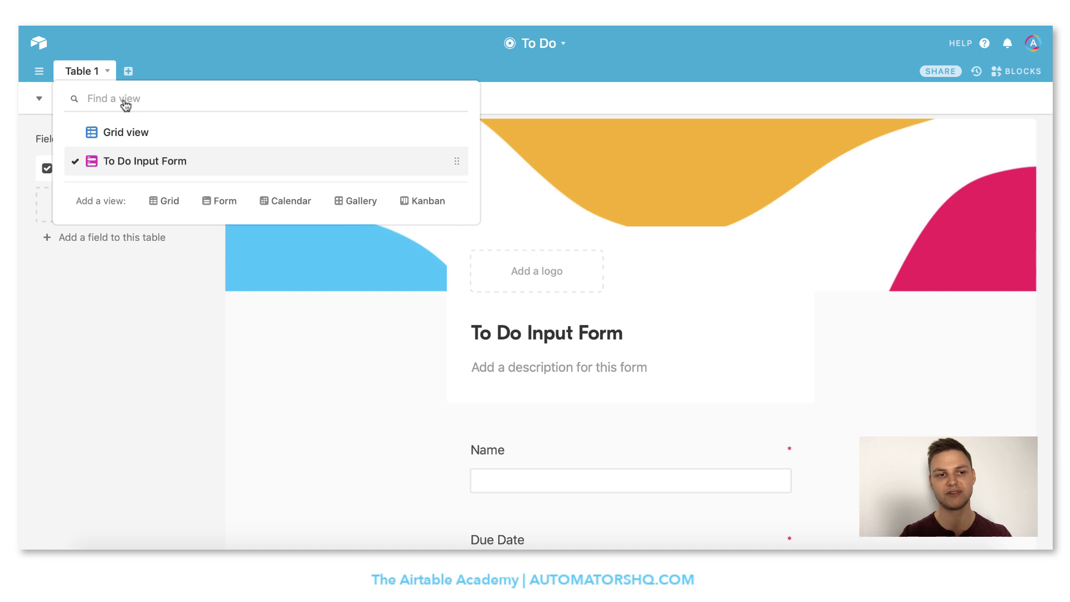
left_click(124, 136)
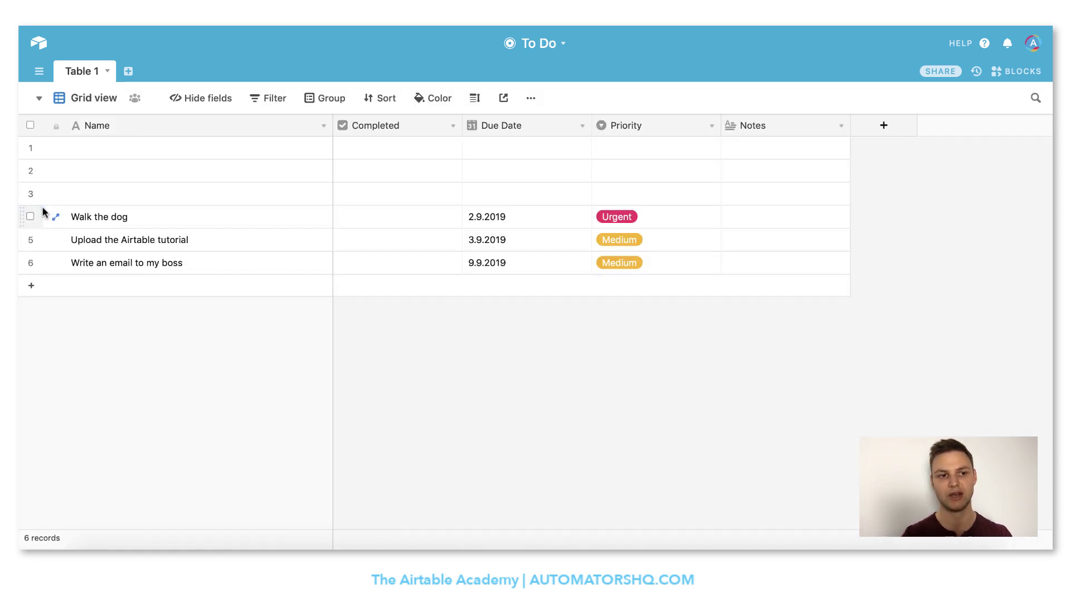
left_click(31, 193)
left_click(30, 170)
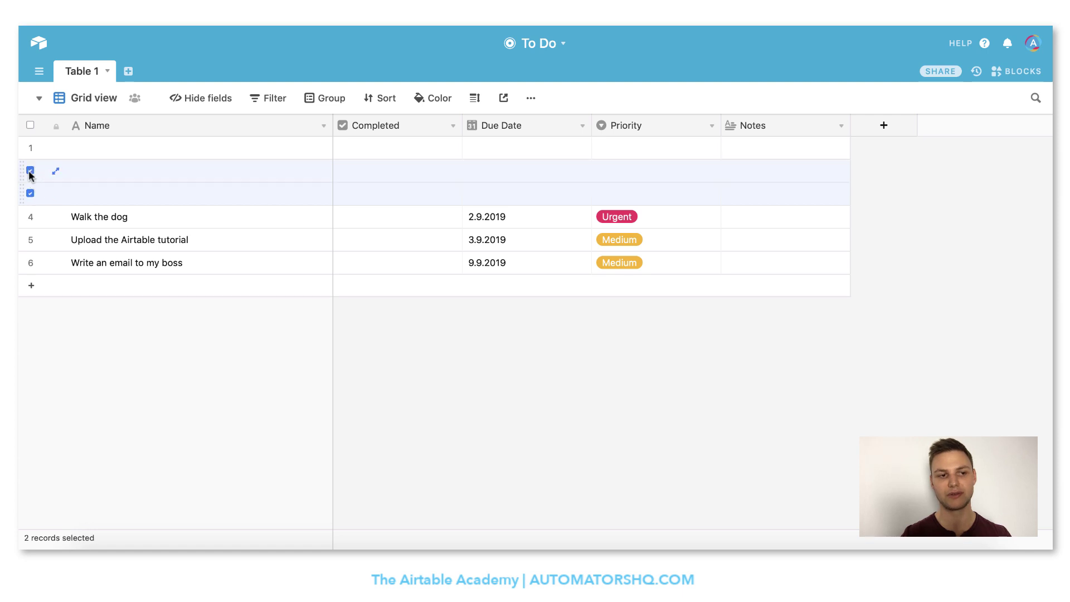
left_click(30, 148)
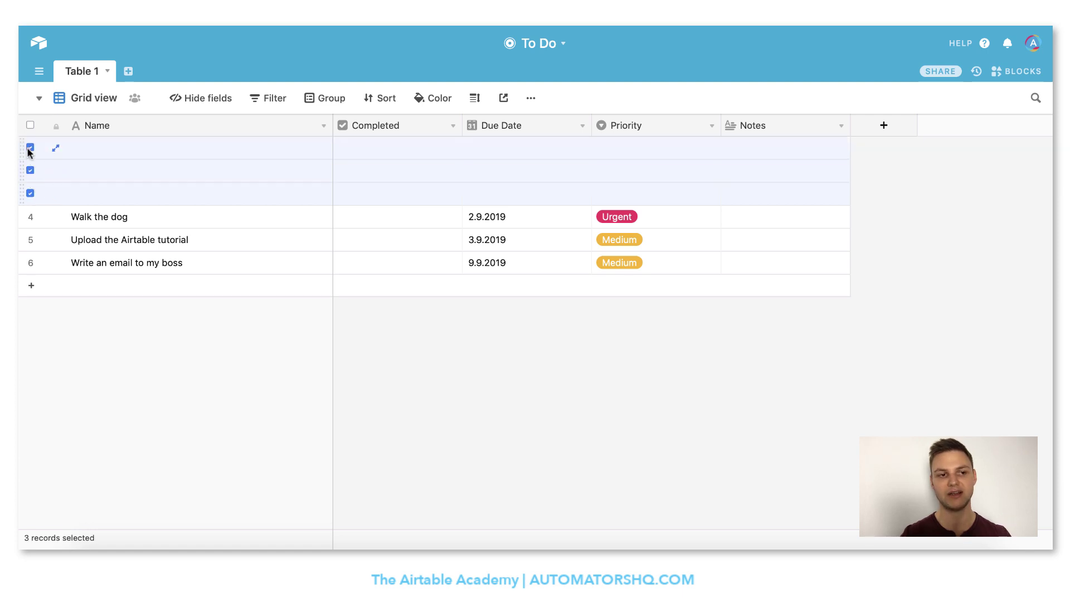
right_click(89, 175)
left_click(121, 207)
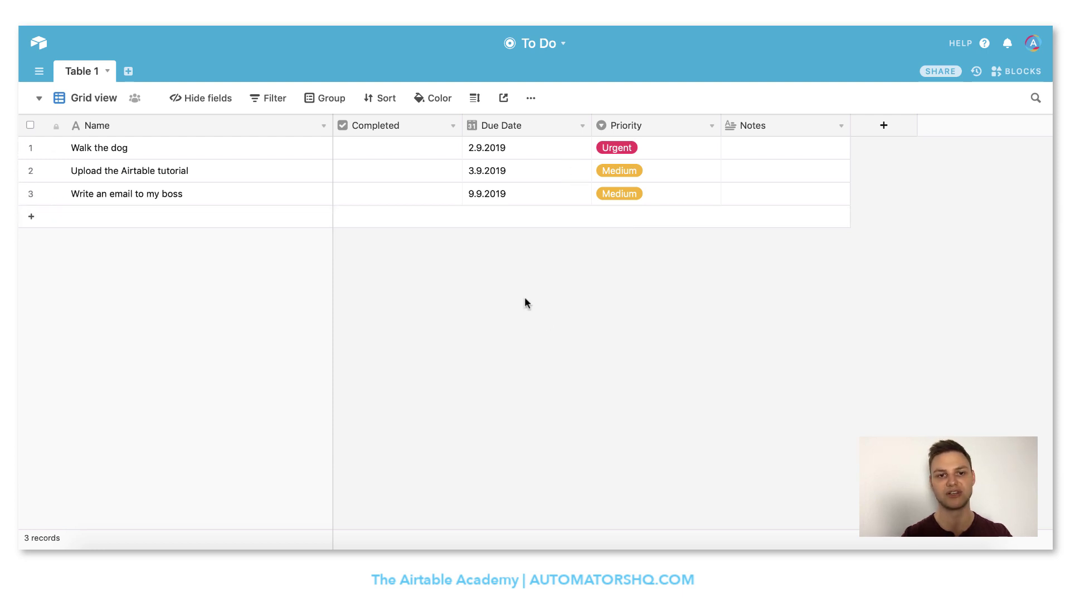
- Group the Grid view records by the Priority field
left_click(325, 103)
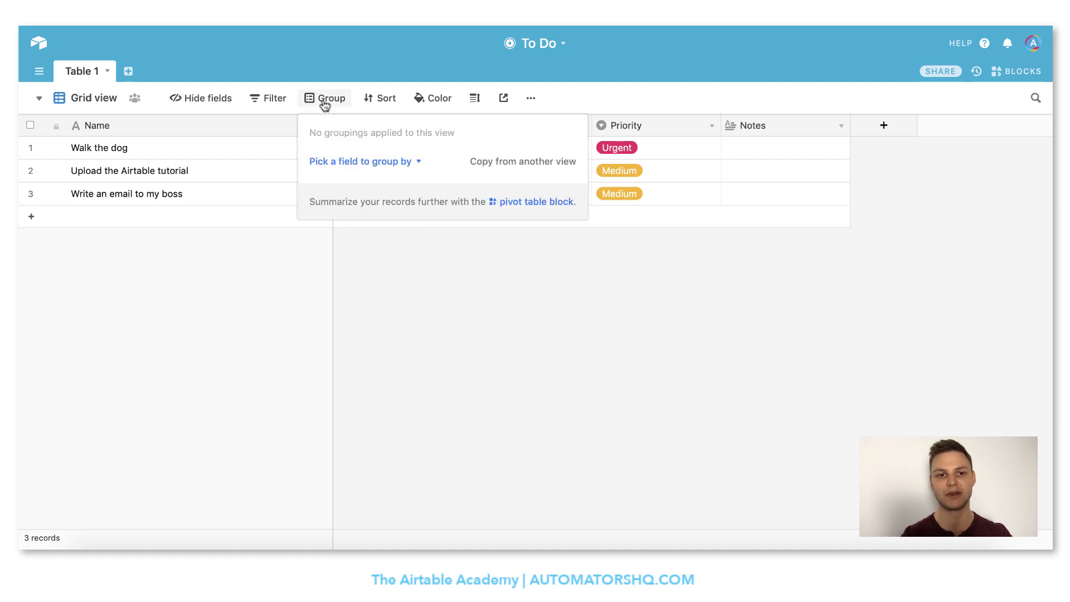
left_click(346, 165)
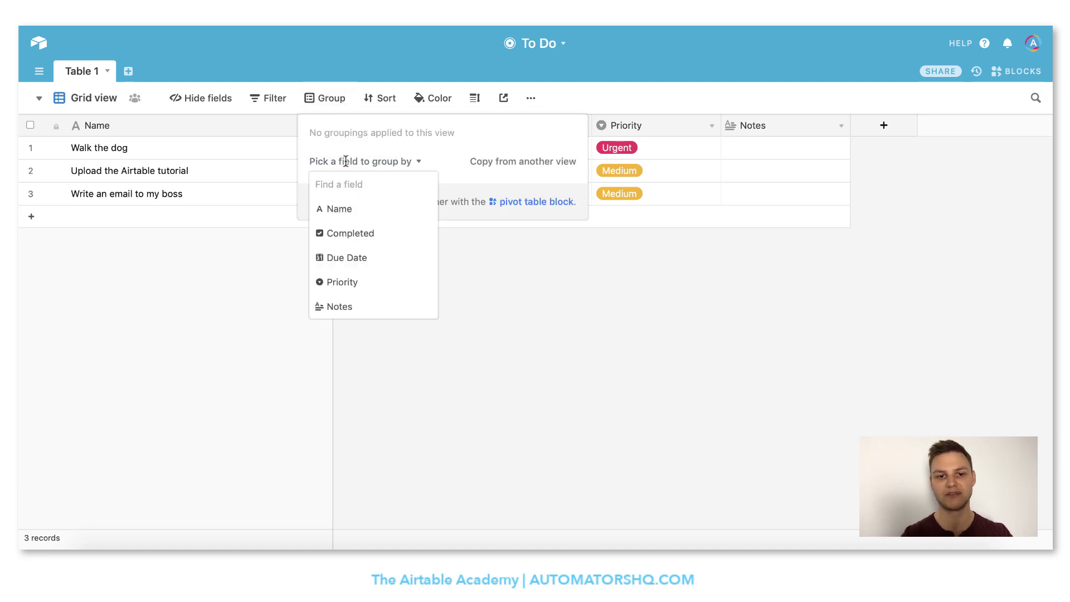
left_click(342, 282)
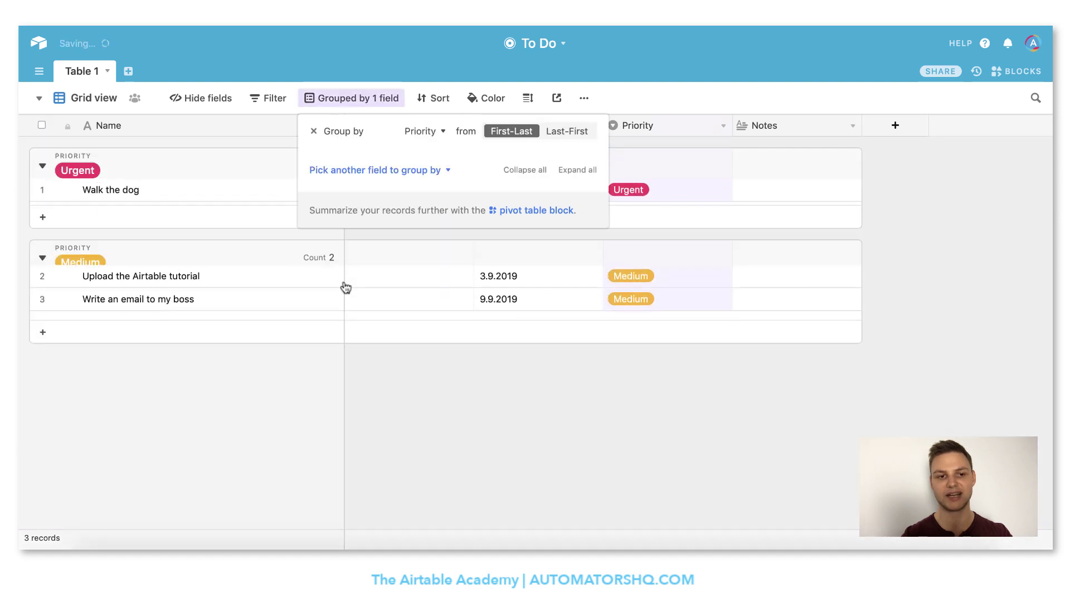
left_click(538, 453)
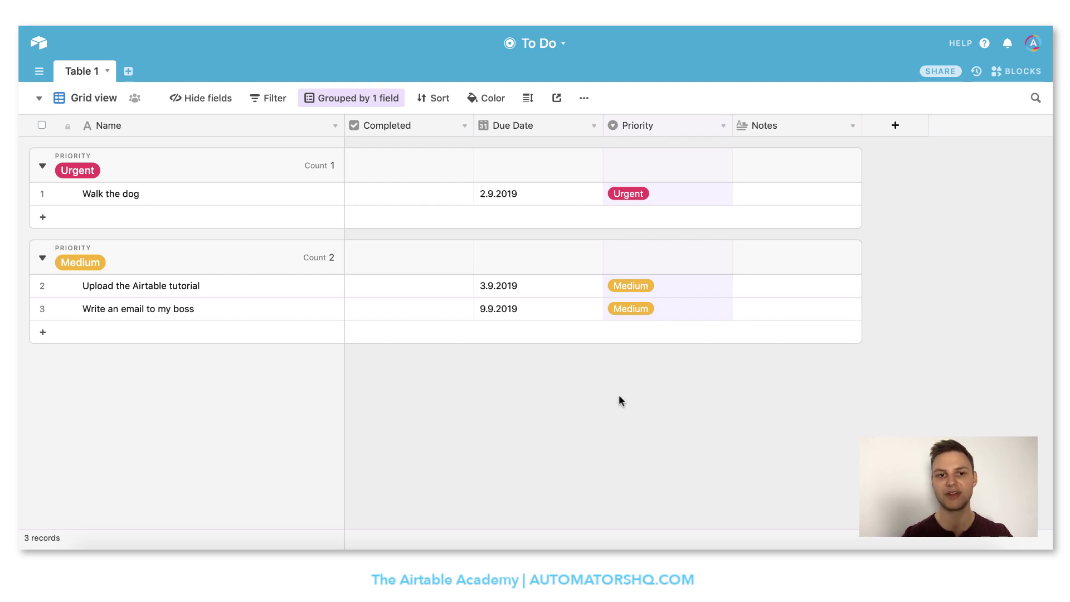
left_click(433, 100)
- Sort the grid records by Due Date
left_click(453, 159)
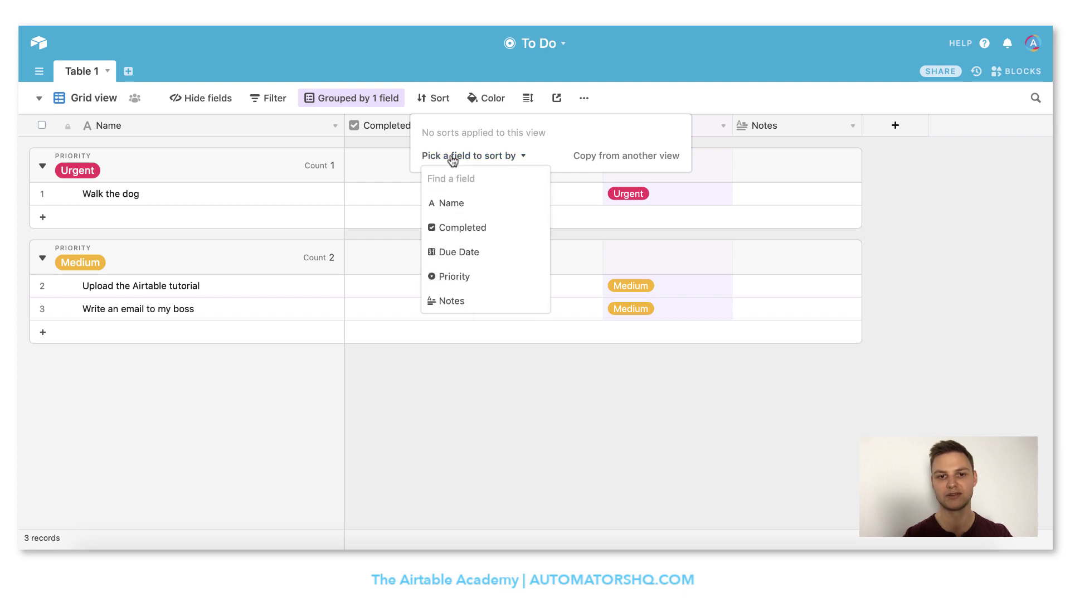
left_click(462, 252)
left_click(580, 393)
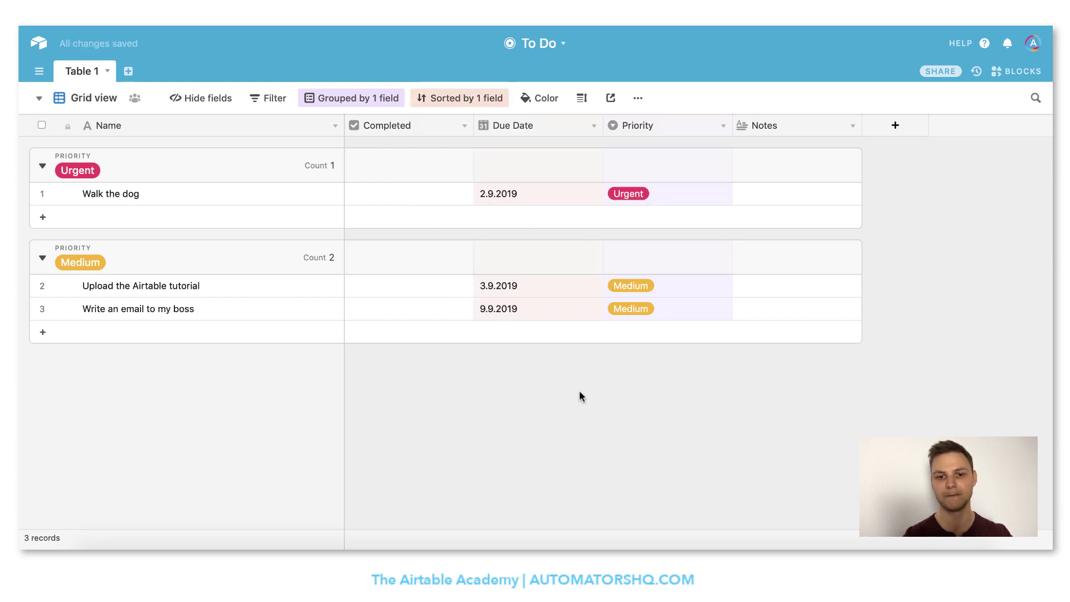
- Change the tutorial task's due date from 3.9.2019 to 11.9.2019
mouse_move(501, 268)
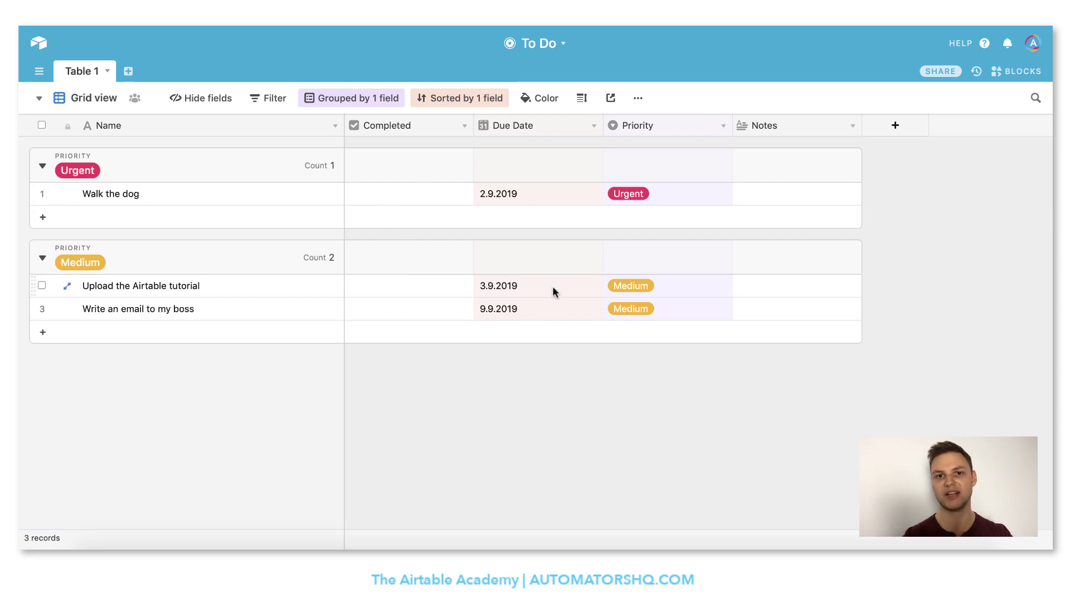
left_click(498, 288)
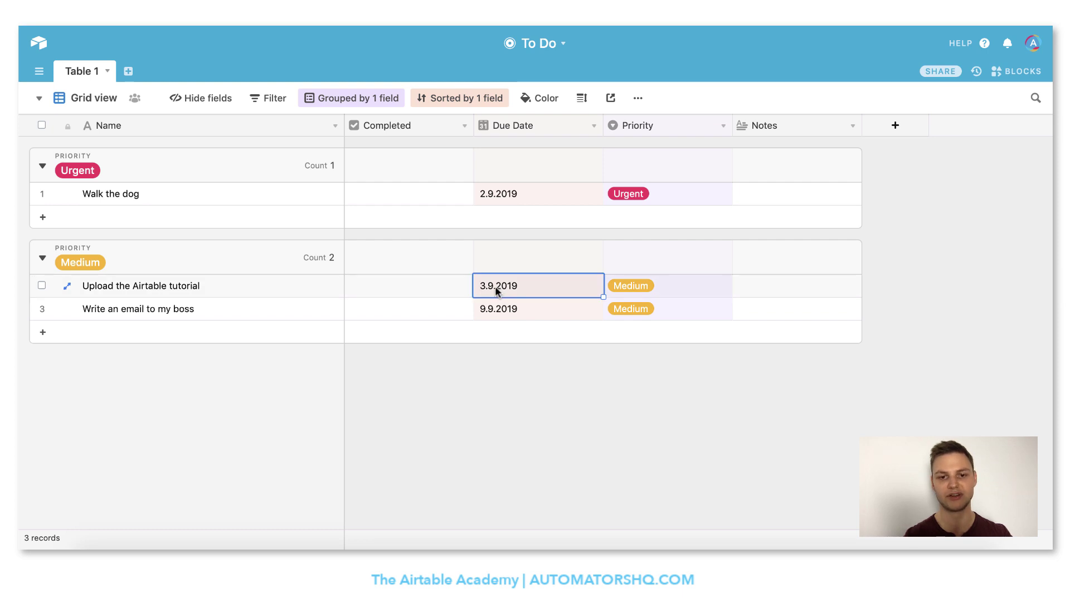
left_click(495, 286)
left_click(557, 371)
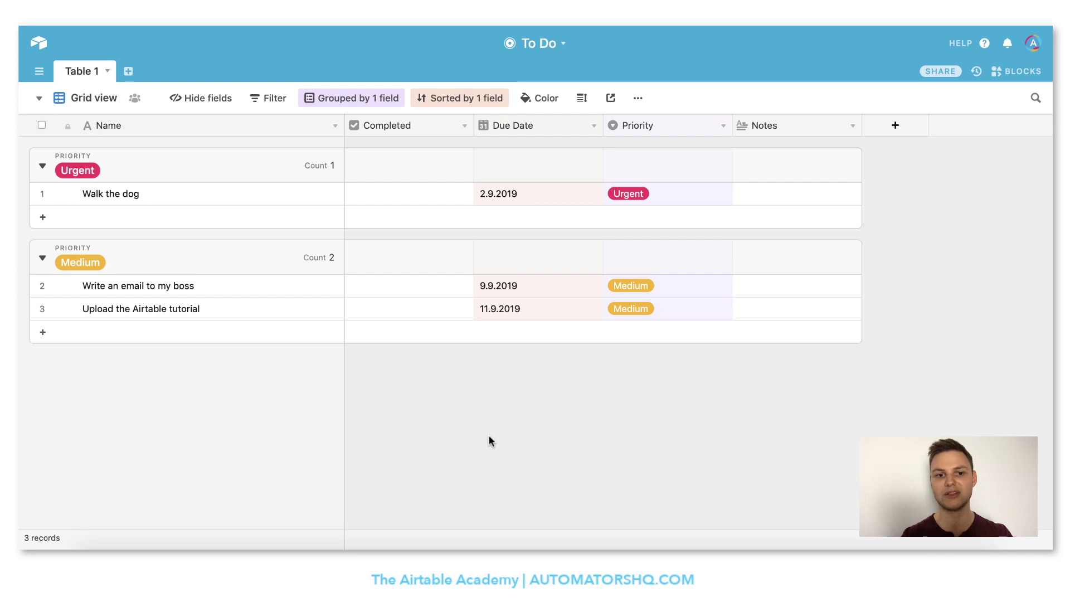
- Mark 'Write an email to my boss' as Completed
left_click(399, 287)
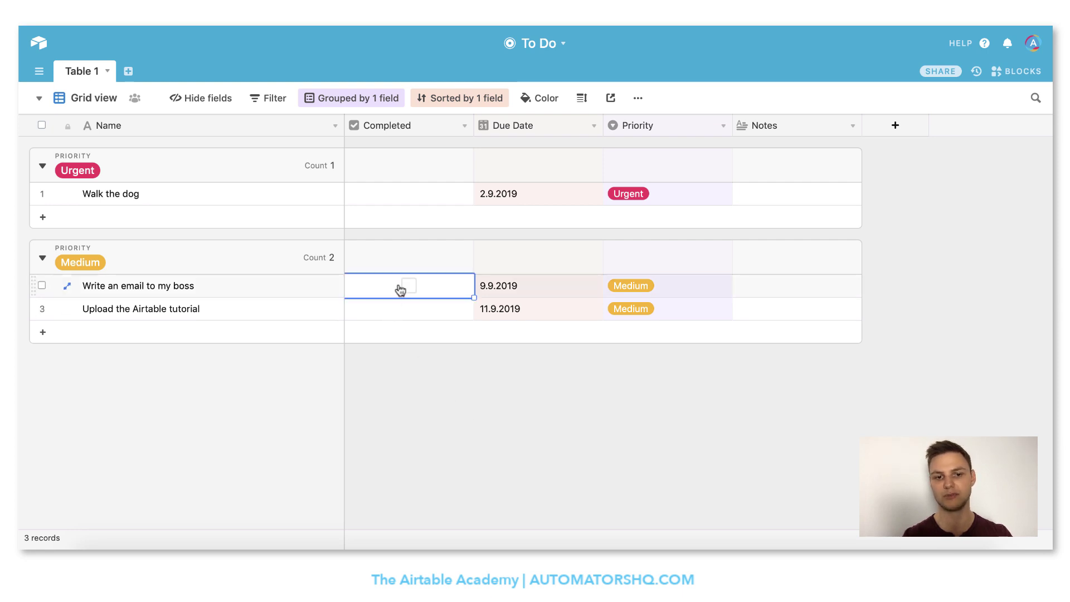
left_click(409, 287)
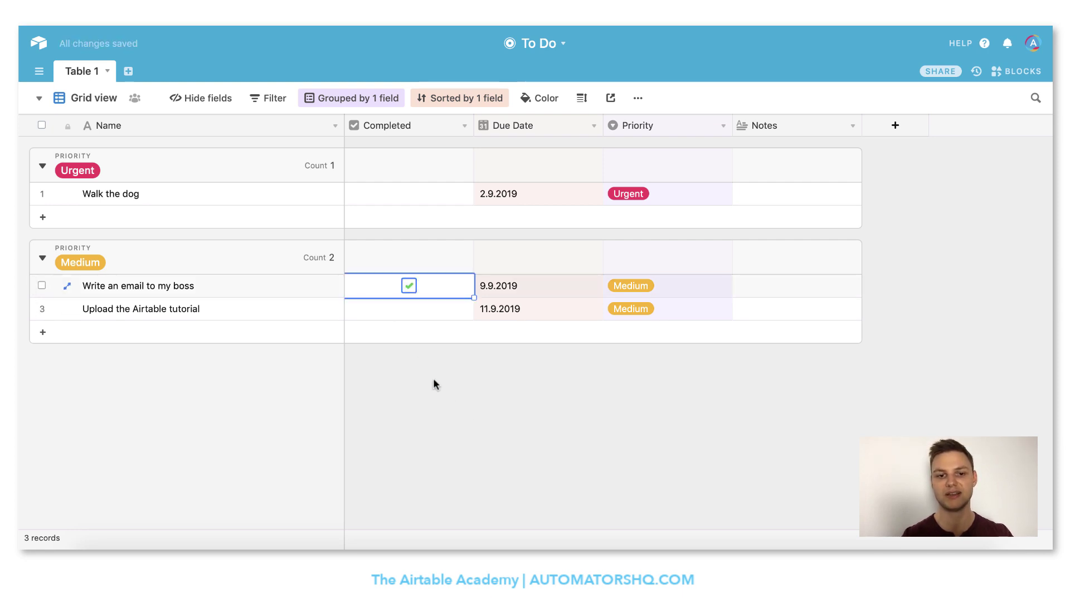
left_click(433, 378)
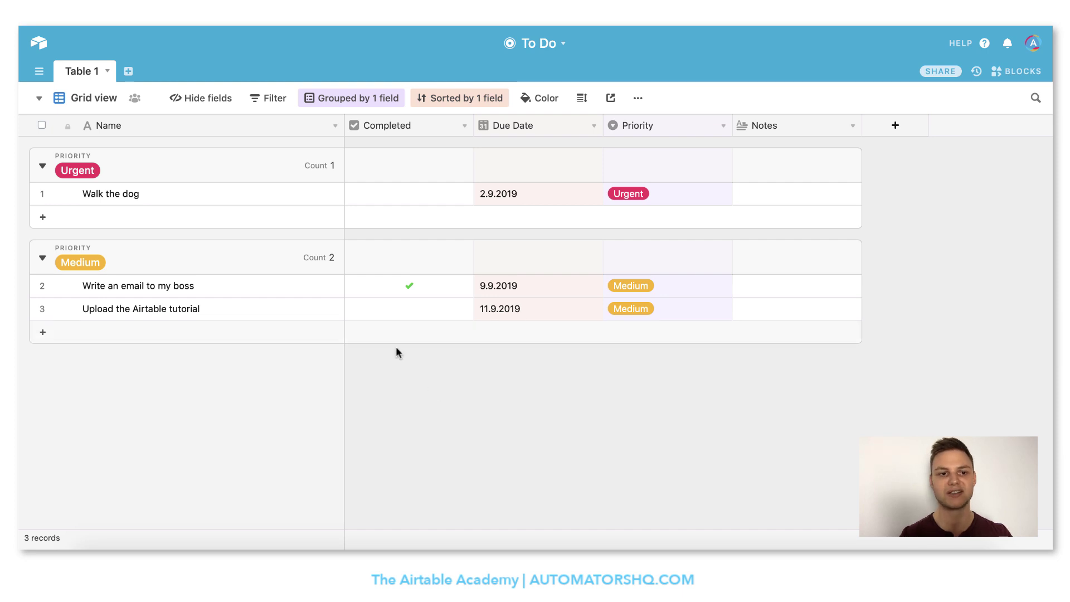
- Add a filter showing only records where Completed is unchecked
left_click(274, 107)
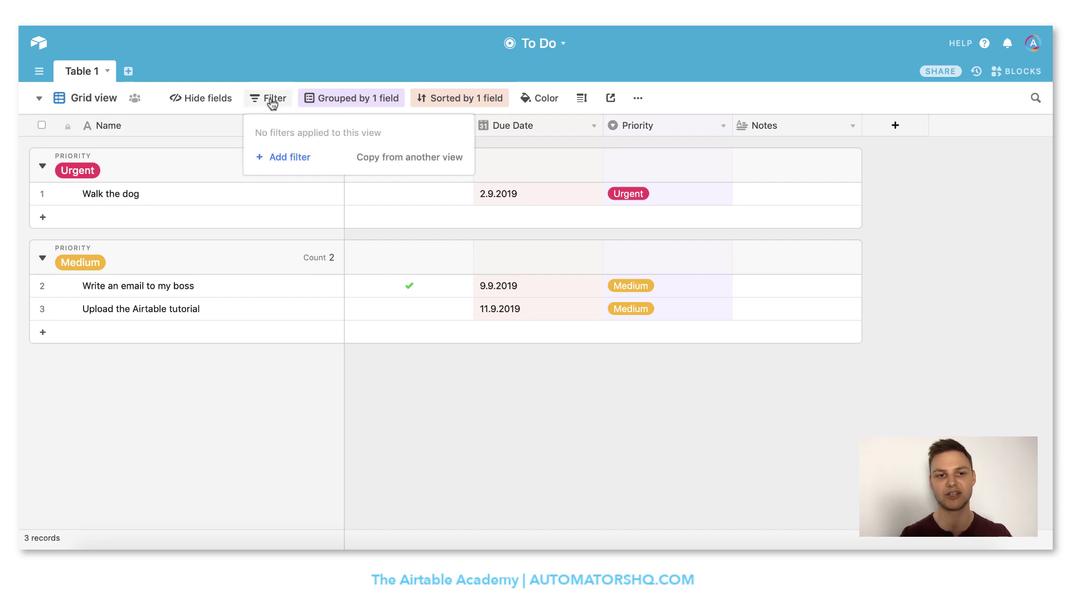
left_click(288, 159)
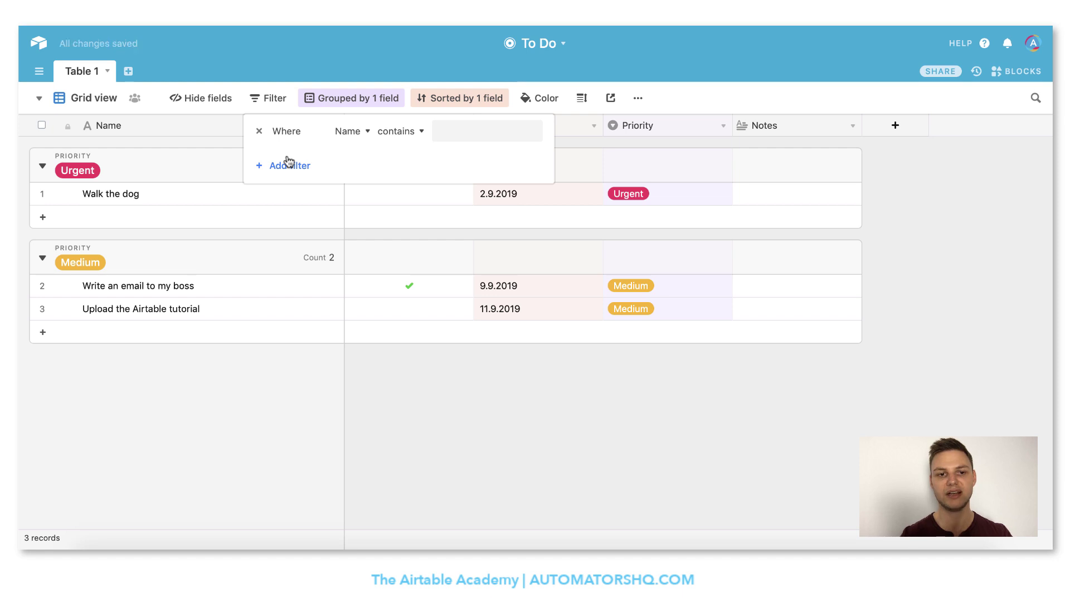
left_click(330, 134)
left_click(351, 201)
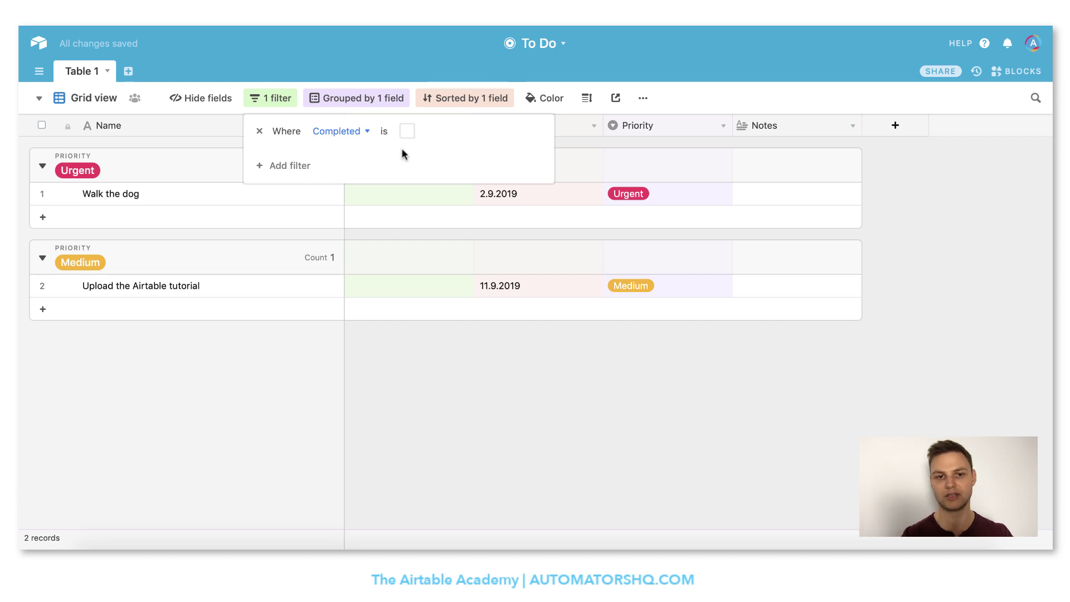
left_click(465, 408)
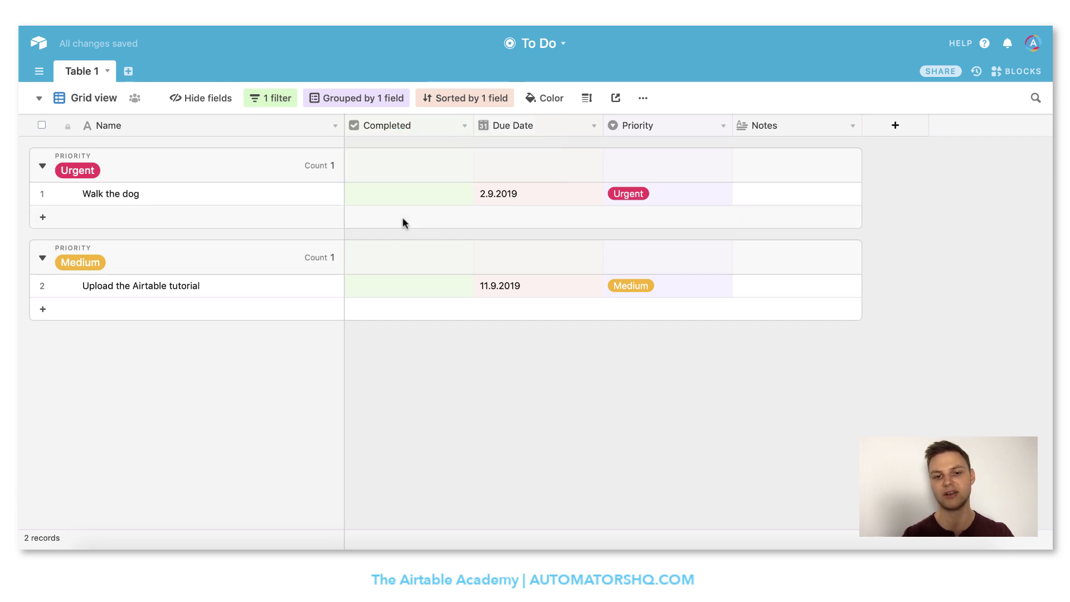